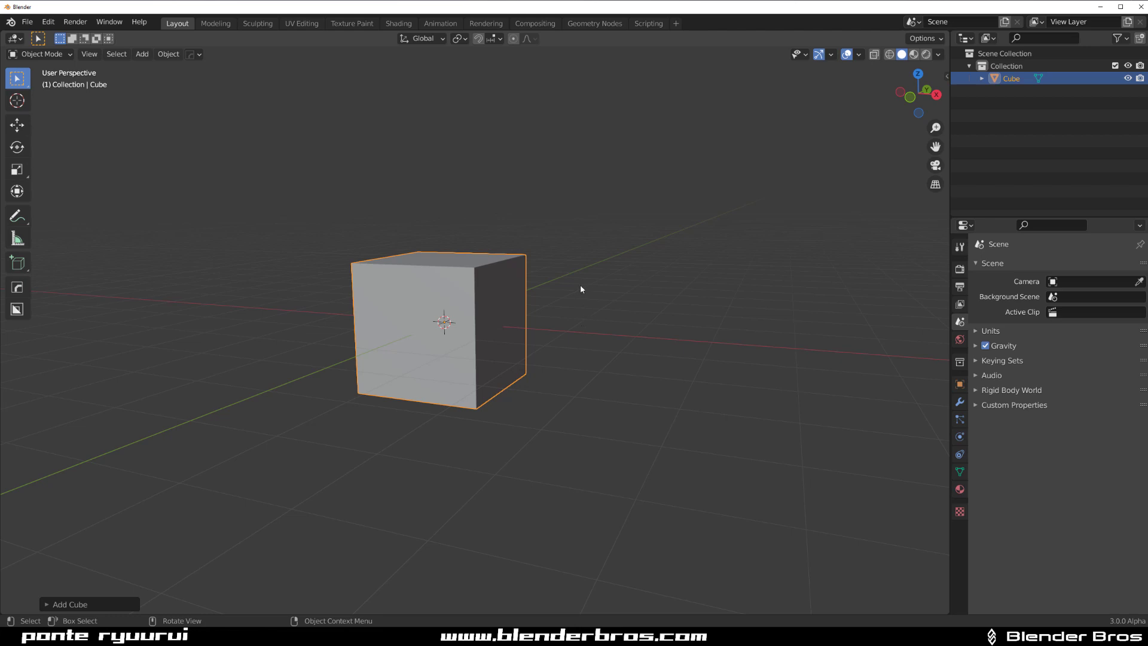
Add a HOps Bevel to the cube with 3 segments and a width of about 0.05 m.
{"action": "middle_click_drag", "start_coordinate": [584, 273], "coordinate": [584, 295]}
{"action": "scroll", "coordinate": [584, 296], "scroll_direction": "up", "scroll_amount": 2}
{"action": "key", "text": "q"}
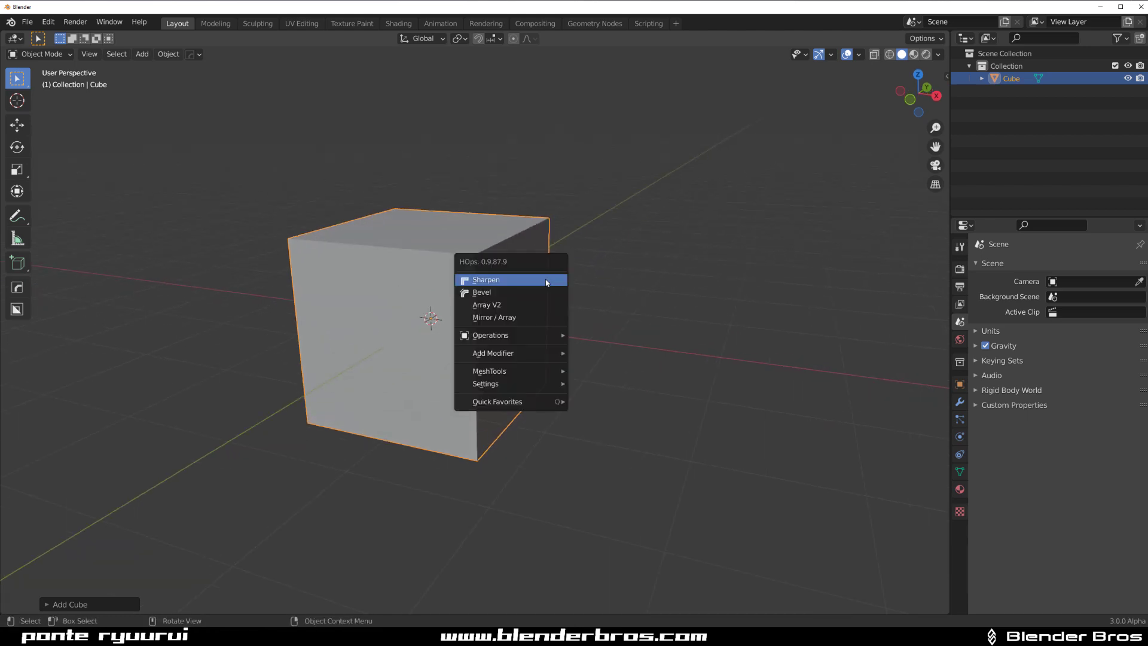
{"action": "left_click", "coordinate": [544, 289]}
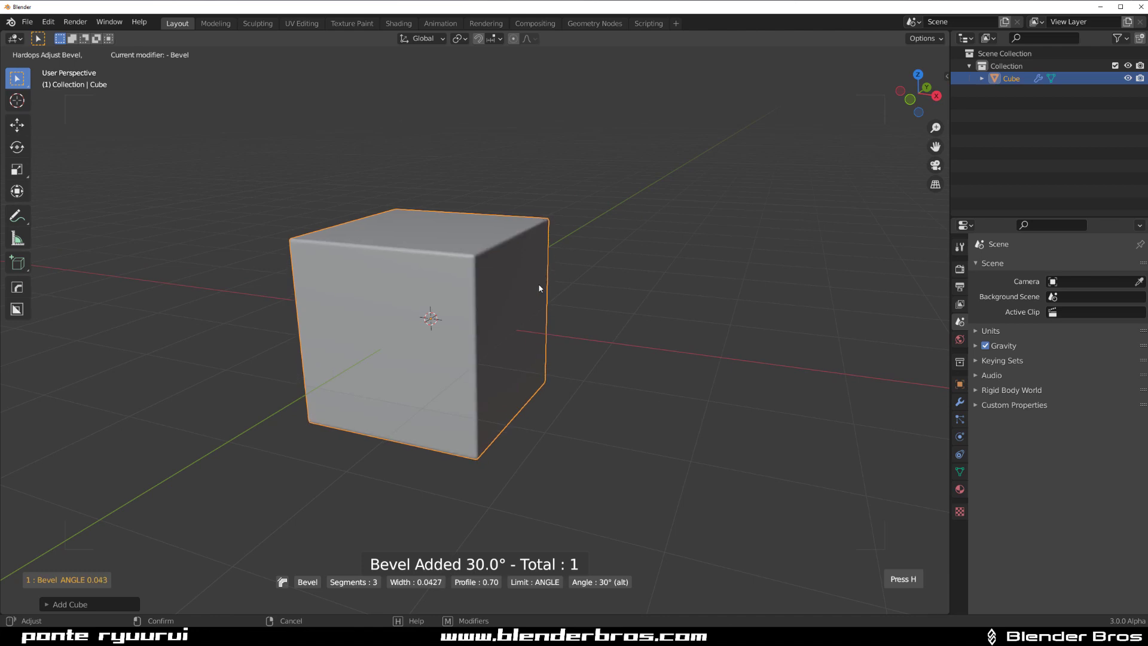
{"action": "left_click", "coordinate": [538, 287]}
Switch to BoxCutter and cut a deep rectangular notch from the cube's top face out through one side.
{"action": "mouse_move", "coordinate": [538, 287]}
{"action": "middle_mouse_down"}
{"action": "mouse_move", "coordinate": [600, 289]}
{"action": "mouse_move", "coordinate": [504, 298]}
{"action": "mouse_move", "coordinate": [509, 339]}
{"action": "middle_mouse_up"}
{"action": "key", "text": "alt+w"}
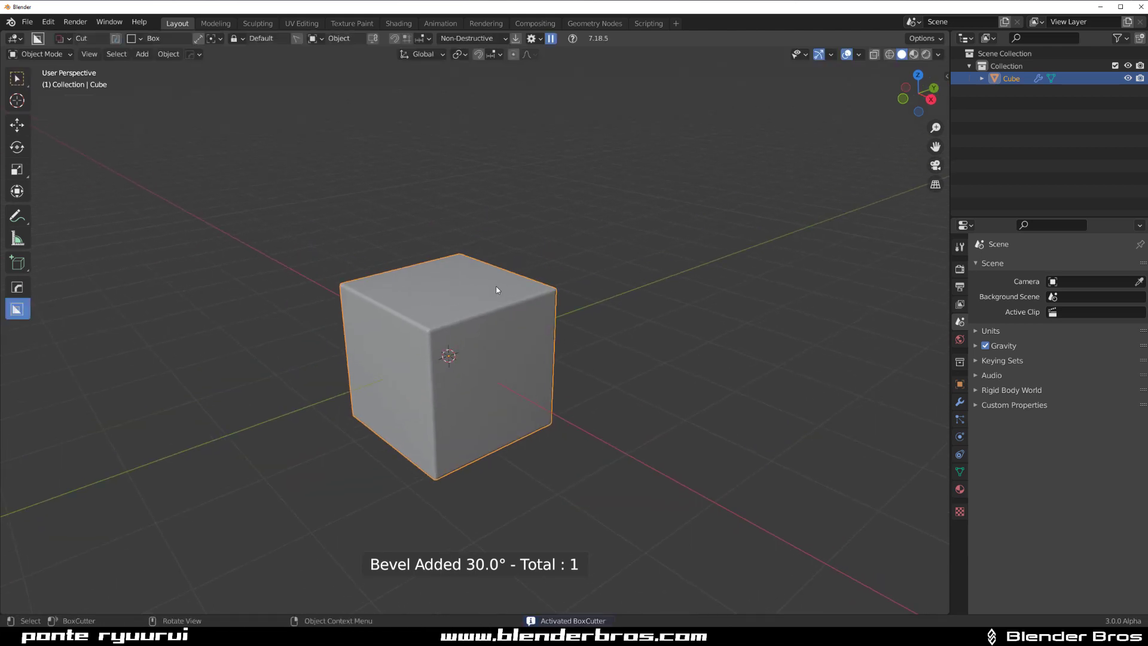
{"action": "left_click_drag", "start_coordinate": [480, 276], "coordinate": [523, 347]}
{"action": "left_click", "coordinate": [521, 437]}
{"action": "middle_click_drag", "start_coordinate": [505, 396], "coordinate": [509, 392]}
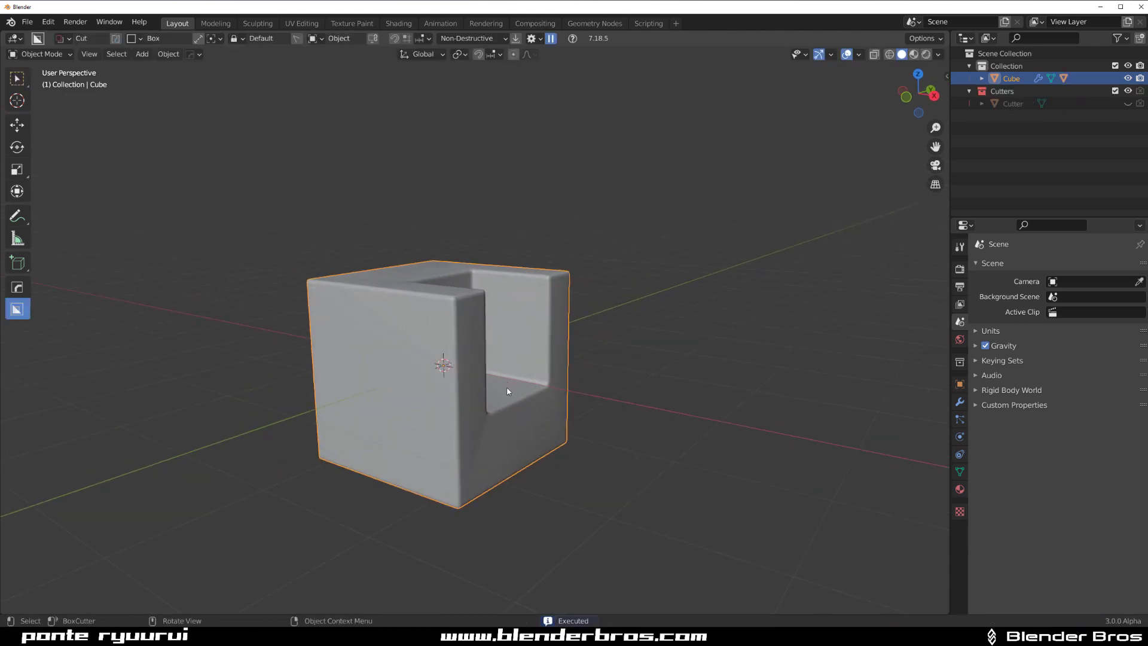
Add a Weighted Normal modifier with Keep Sharp and cut a narrow vertical slot through the walls beside the notch.
{"action": "key", "text": "q"}
{"action": "left_click", "coordinate": [550, 331]}
{"action": "left_click_drag", "start_coordinate": [440, 313], "coordinate": [450, 393]}
{"action": "left_click", "coordinate": [600, 343]}
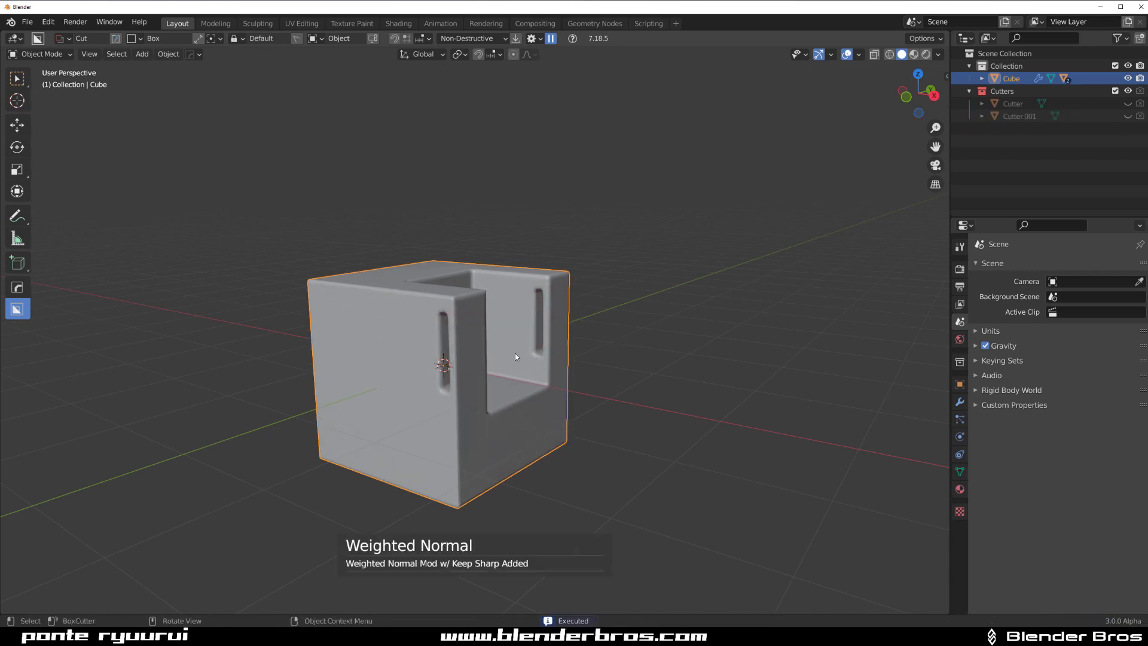
Run the non-destructive HOps Step operation on the cube to add a second bevel at 50% of the previous one.
{"action": "middle_click_drag", "start_coordinate": [599, 343], "coordinate": [456, 358]}
{"action": "key", "text": "q"}
{"action": "mouse_move", "coordinate": [454, 374]}
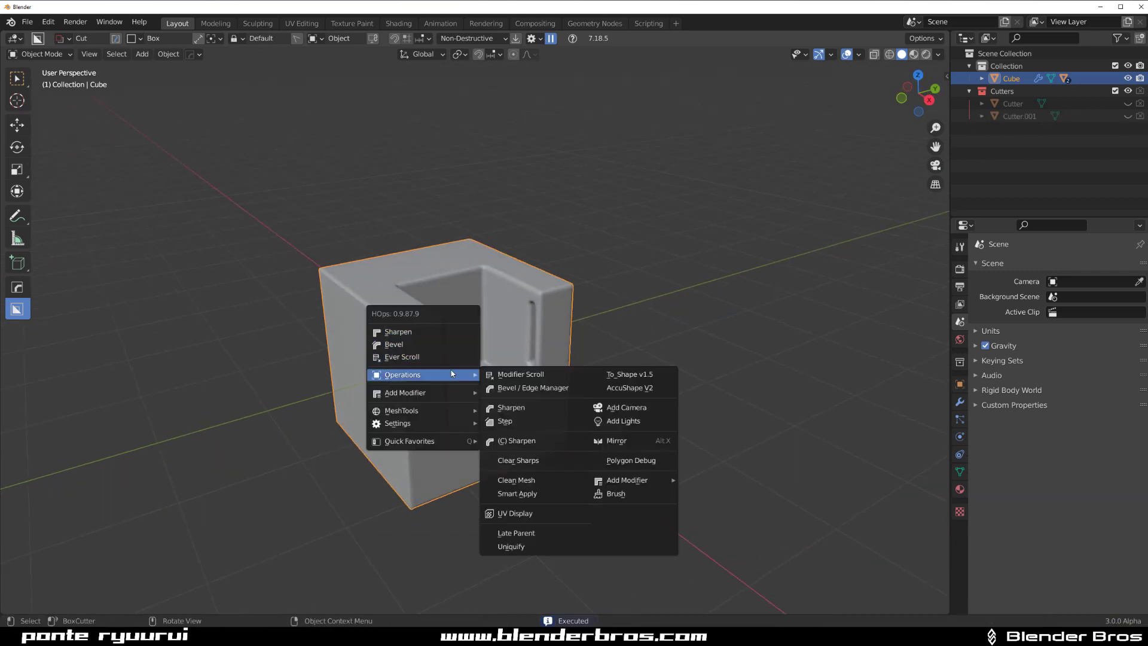
{"action": "left_click", "coordinate": [526, 423]}
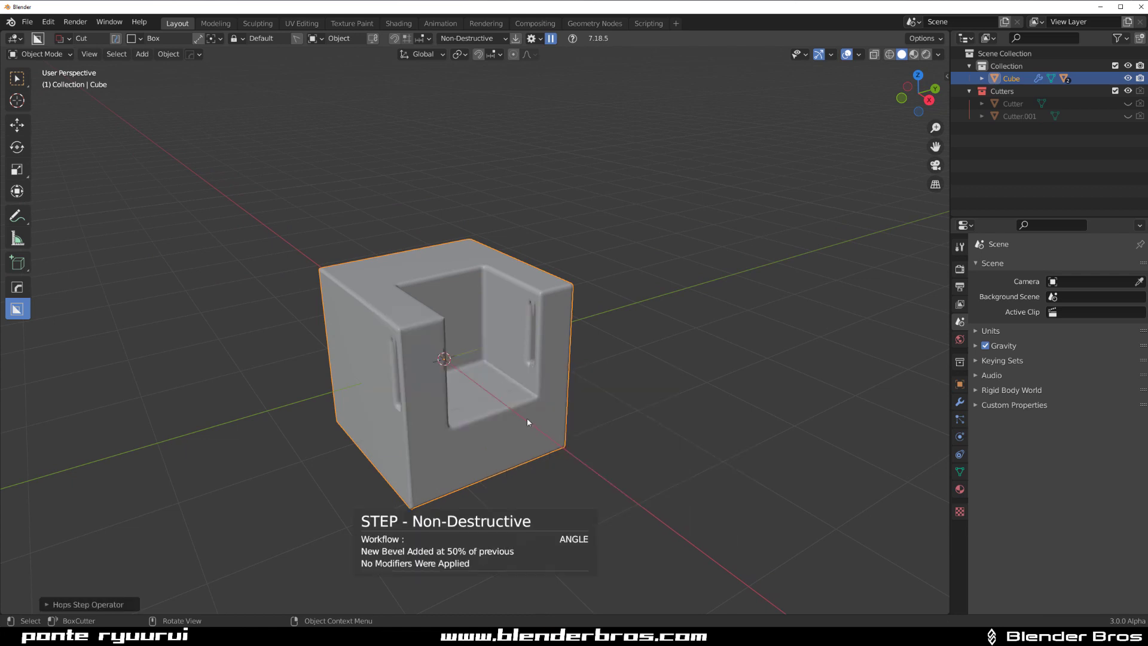
{"action": "left_click_drag", "start_coordinate": [427, 339], "coordinate": [433, 428]}
{"action": "left_click", "coordinate": [379, 378]}
{"action": "key", "text": "ctrl+z"}
{"action": "left_click_drag", "start_coordinate": [428, 351], "coordinate": [477, 400]}
{"action": "left_click", "coordinate": [428, 349]}
{"action": "key", "text": "ctrl+z"}
Cut three more box notches into the cube: in the front wall, along its top edge and in the notch's inner corner.
{"action": "left_click_drag", "start_coordinate": [432, 337], "coordinate": [459, 392]}
{"action": "left_click", "coordinate": [454, 386]}
{"action": "left_click_drag", "start_coordinate": [417, 308], "coordinate": [432, 349]}
{"action": "right_click", "coordinate": [407, 311]}
{"action": "mouse_move", "coordinate": [407, 310]}
{"action": "left_mouse_down"}
{"action": "mouse_move", "coordinate": [432, 355]}
{"action": "mouse_move", "coordinate": [438, 343]}
{"action": "left_mouse_up"}
{"action": "left_click_drag", "start_coordinate": [445, 403], "coordinate": [446, 340]}
{"action": "middle_click_drag", "start_coordinate": [445, 341], "coordinate": [444, 266]}
{"action": "left_click_drag", "start_coordinate": [444, 266], "coordinate": [443, 310]}
{"action": "left_click", "coordinate": [456, 380]}
Examine the settings of both bevel modifiers in the cube's modifier stack using the HOps Helper.
{"action": "middle_click_drag", "start_coordinate": [592, 394], "coordinate": [601, 342]}
{"action": "key", "text": "ctrl+grave"}
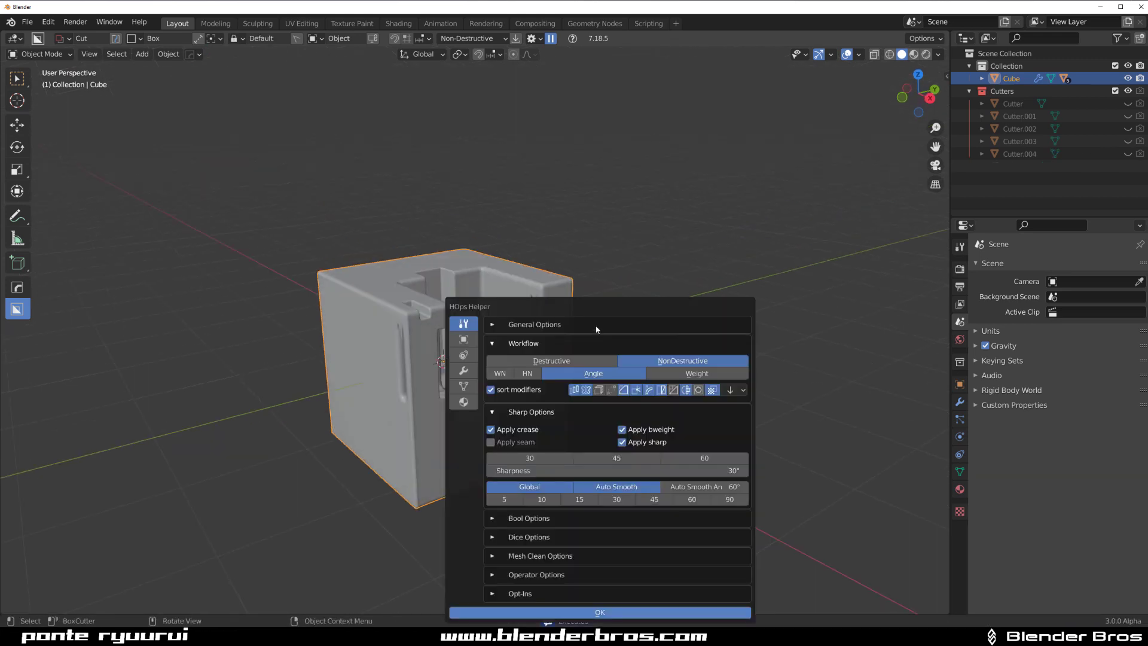
{"action": "left_click_drag", "start_coordinate": [474, 369], "coordinate": [533, 261]}
{"action": "left_click", "coordinate": [531, 263]}
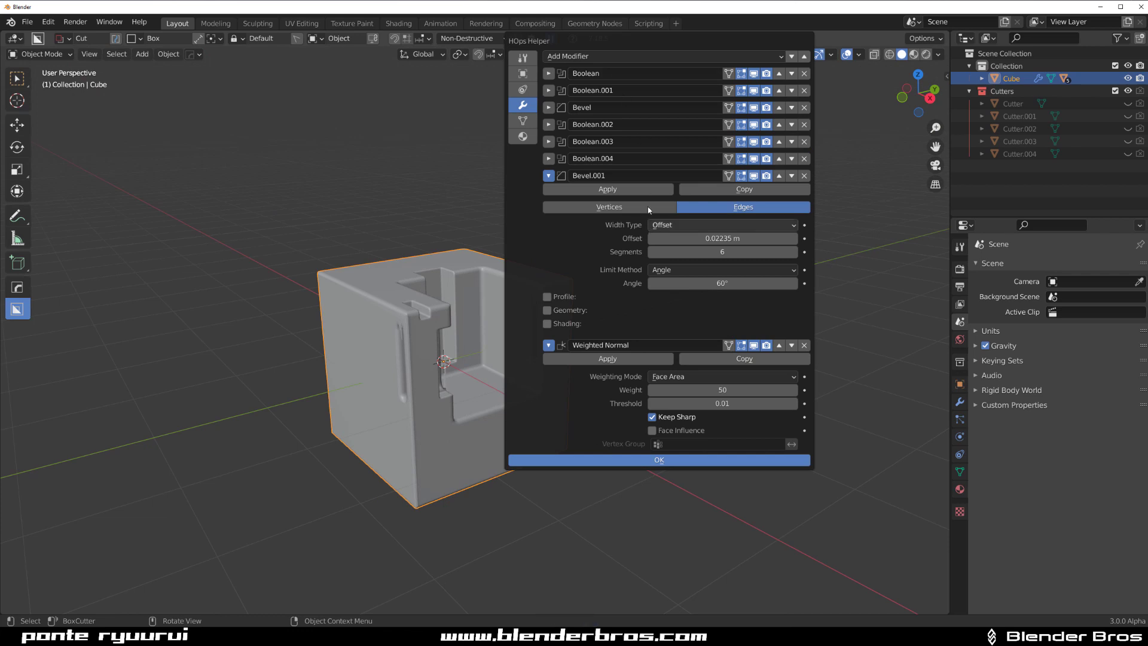
{"action": "left_click", "coordinate": [548, 178]}
{"action": "left_click_drag", "start_coordinate": [675, 44], "coordinate": [715, 141]}
{"action": "left_click", "coordinate": [589, 205]}
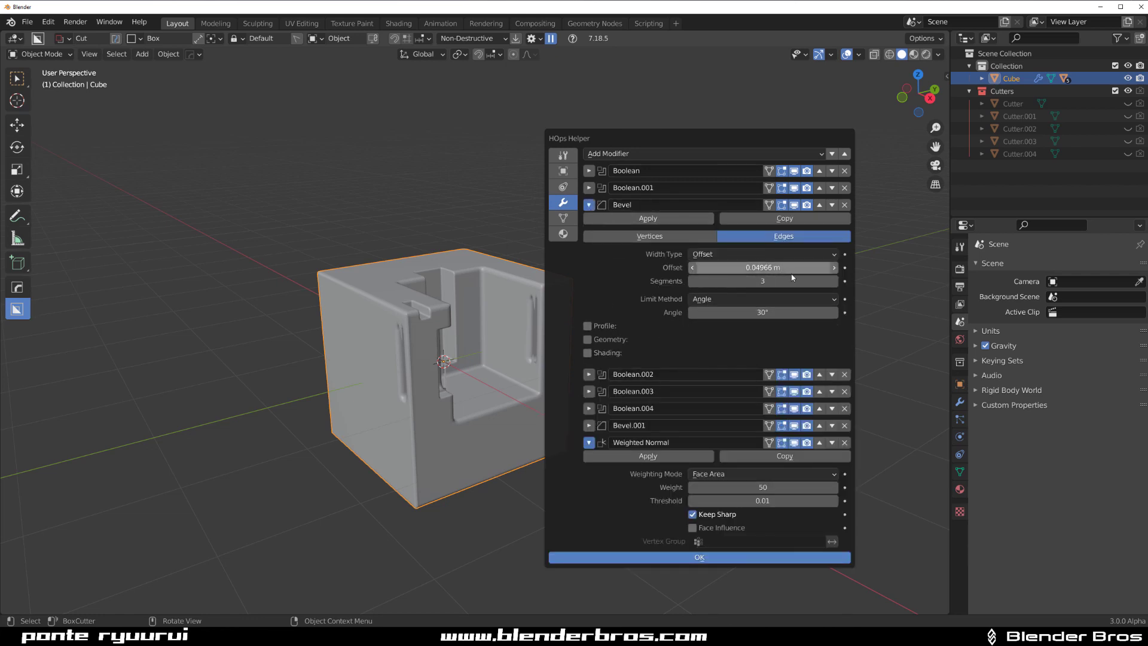
{"action": "left_click", "coordinate": [770, 559]}
Open the HOps Bevel Helper for the cube with both its bevel and boolean sections shown.
{"action": "middle_click_drag", "start_coordinate": [604, 359], "coordinate": [596, 279]}
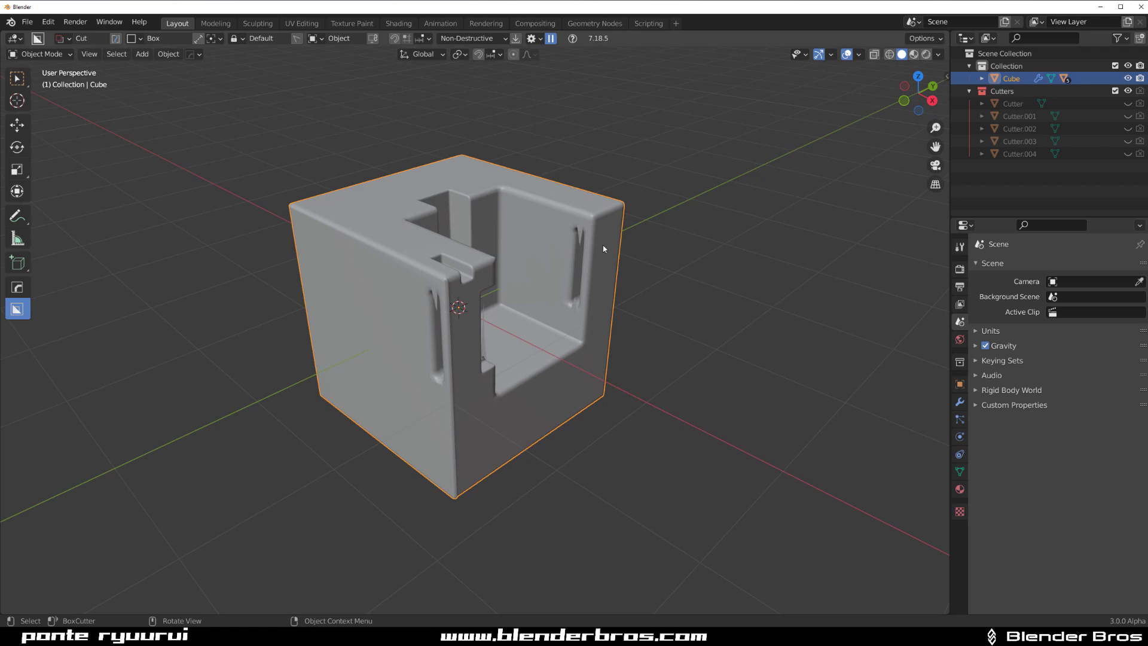
{"action": "key", "text": "ctrl+shift+b"}
{"action": "left_click", "coordinate": [699, 248]}
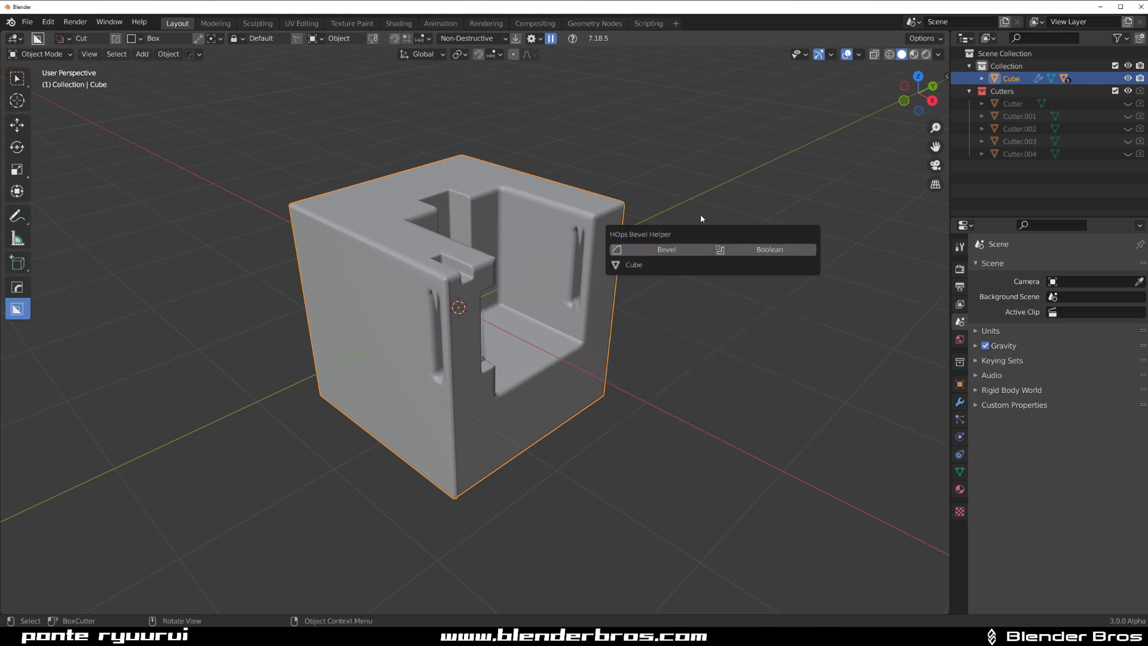
{"action": "left_click", "coordinate": [676, 250]}
{"action": "left_click", "coordinate": [733, 251]}
{"action": "left_click", "coordinate": [694, 251]}
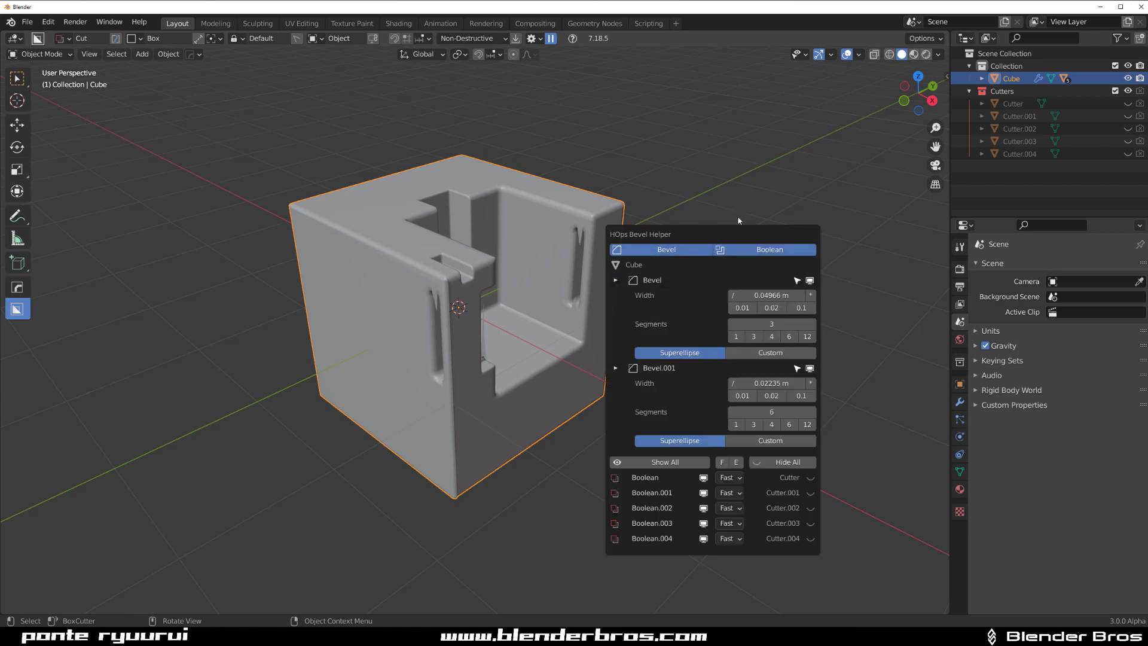
Duplicate the cube, place the copy beside the original, and cut a rectangular notch into the copy's top edge.
{"action": "scroll", "coordinate": [643, 237], "scroll_direction": "down", "scroll_amount": 5}
{"action": "middle_click_drag", "start_coordinate": [503, 281], "coordinate": [476, 286], "text": "shift"}
{"action": "key", "text": "shift+d"}
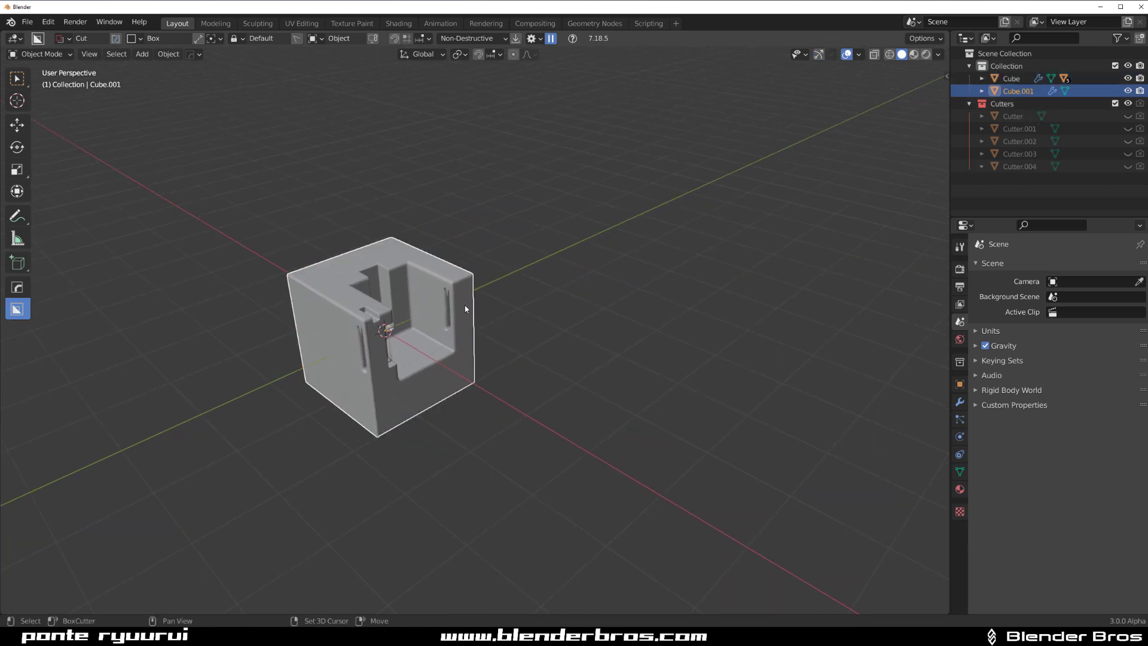
{"action": "left_click", "coordinate": [611, 281]}
{"action": "middle_click_drag", "start_coordinate": [610, 281], "coordinate": [540, 317], "text": "shift"}
{"action": "mouse_move", "coordinate": [562, 251]}
{"action": "left_mouse_down"}
{"action": "mouse_move", "coordinate": [591, 293]}
{"action": "mouse_move", "coordinate": [574, 335]}
{"action": "mouse_move", "coordinate": [521, 320]}
{"action": "left_mouse_up"}
Select both cubes and review their modifiers together in the HOps Bevel Helper.
{"action": "left_click", "coordinate": [388, 329]}
{"action": "left_click", "coordinate": [485, 281], "text": "shift"}
{"action": "middle_click_drag", "start_coordinate": [525, 310], "coordinate": [574, 278]}
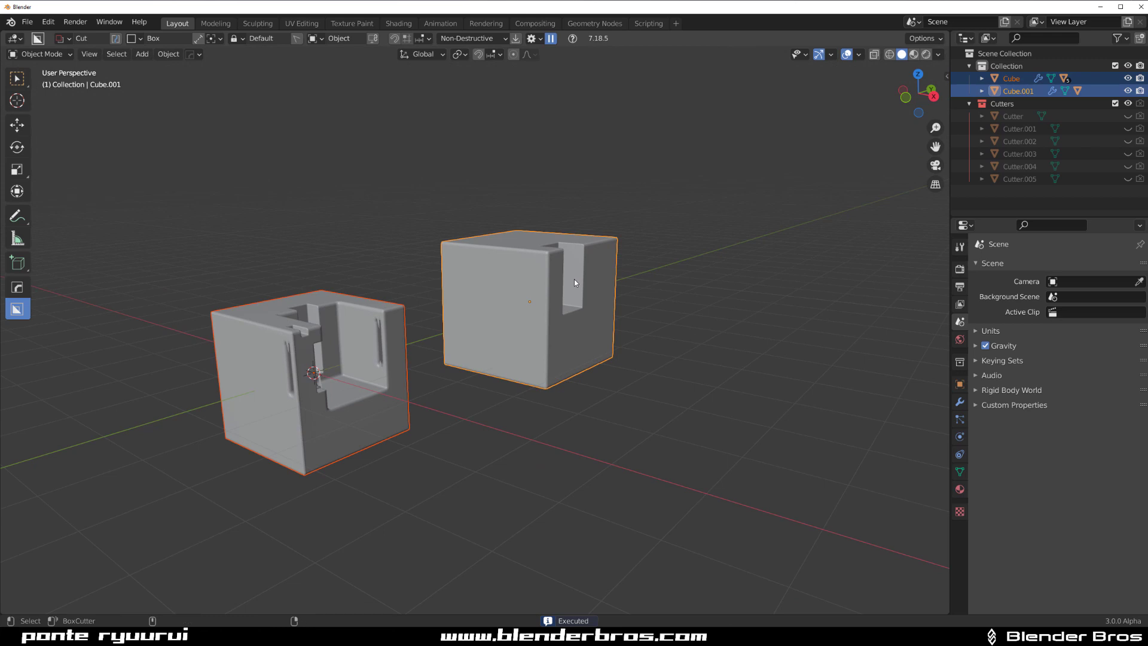
{"action": "key", "text": "ctrl+shift+b"}
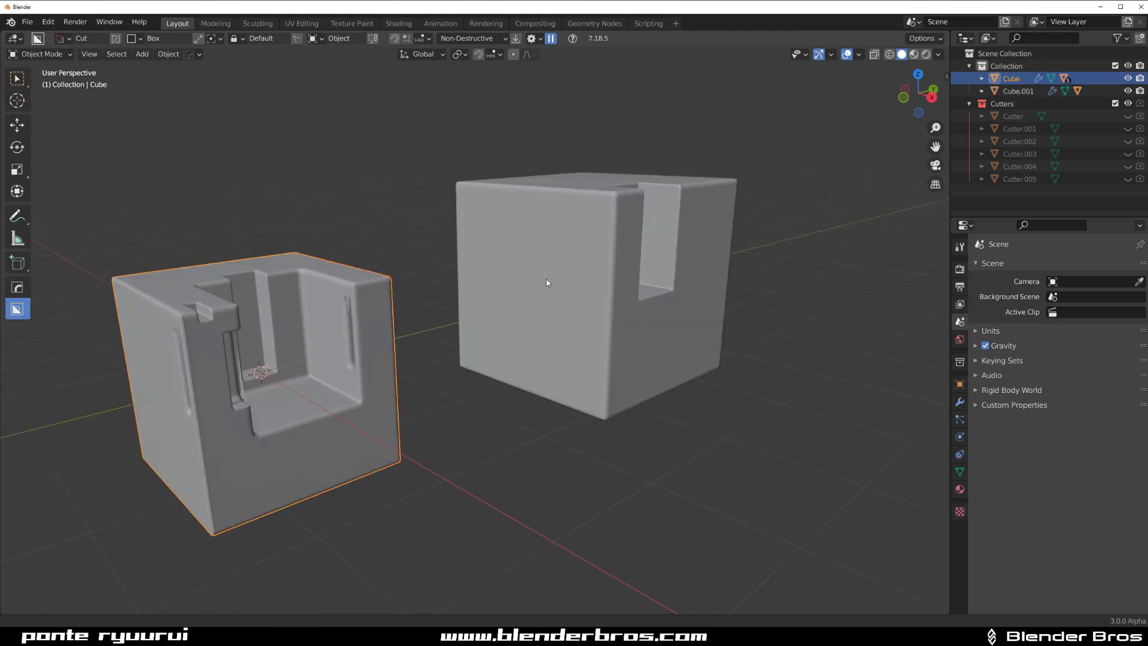
Open the Bevel Helper for the original cube alone and hide its boolean section.
{"action": "middle_click_drag", "start_coordinate": [547, 282], "coordinate": [600, 269]}
{"action": "key", "text": "ctrl+shift+b"}
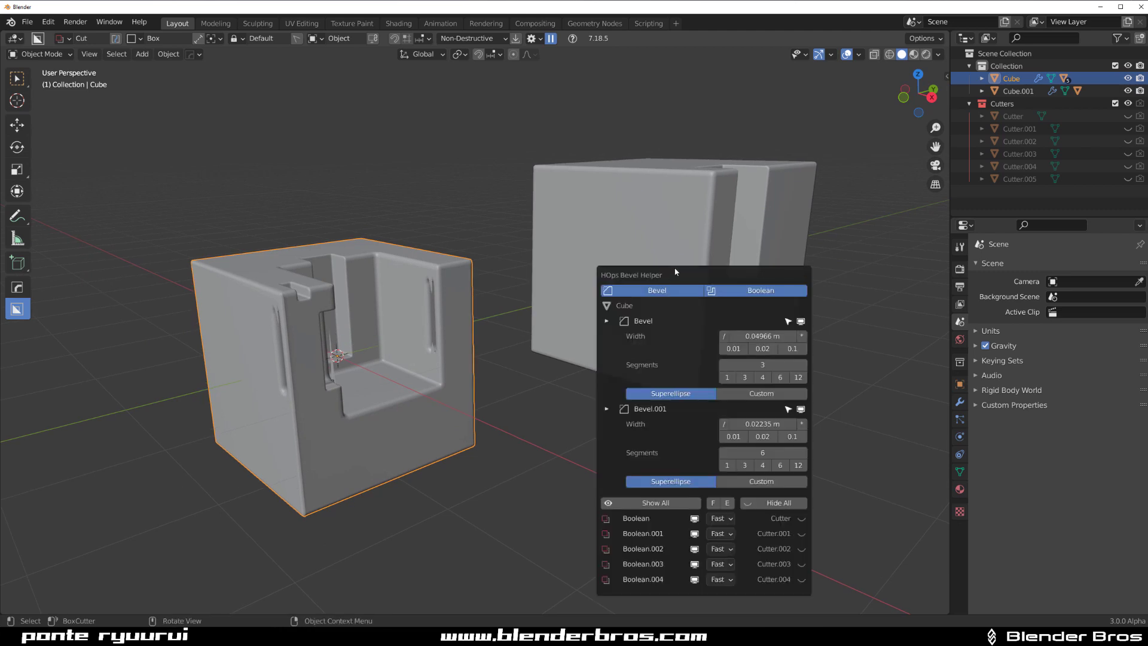
{"action": "left_click_drag", "start_coordinate": [676, 272], "coordinate": [683, 216]}
{"action": "left_click", "coordinate": [758, 238]}
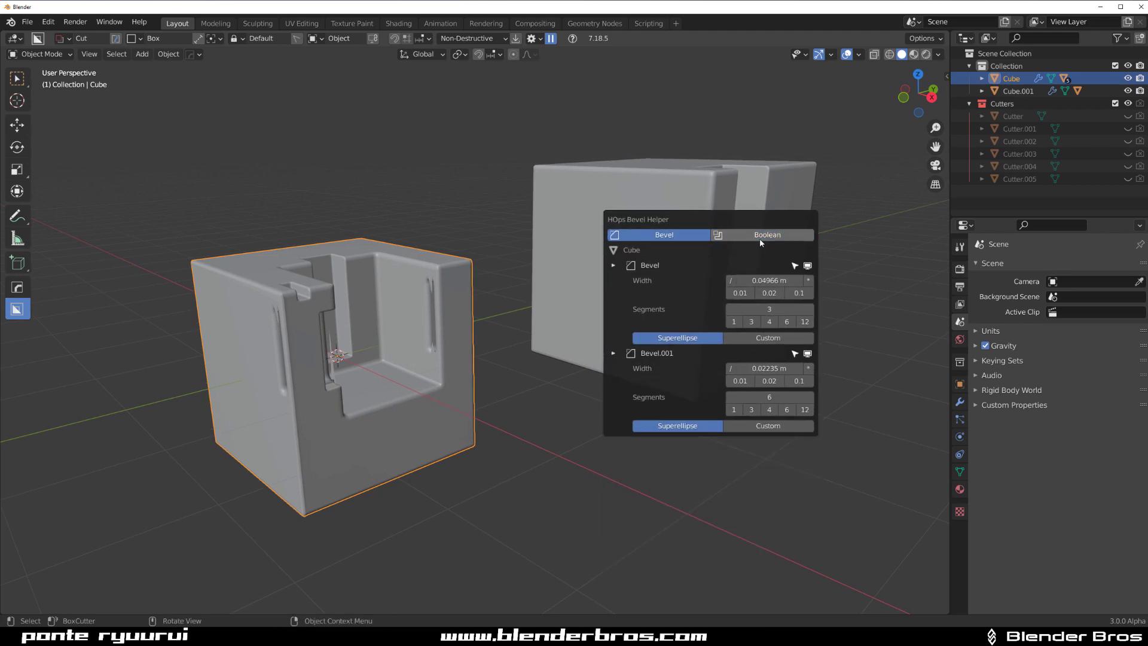
Set the first bevel's width to 0.01 m, and switch its profile to Custom and back to Superellipse.
{"action": "left_click", "coordinate": [808, 280]}
{"action": "left_click", "coordinate": [730, 280]}
{"action": "left_click", "coordinate": [730, 280]}
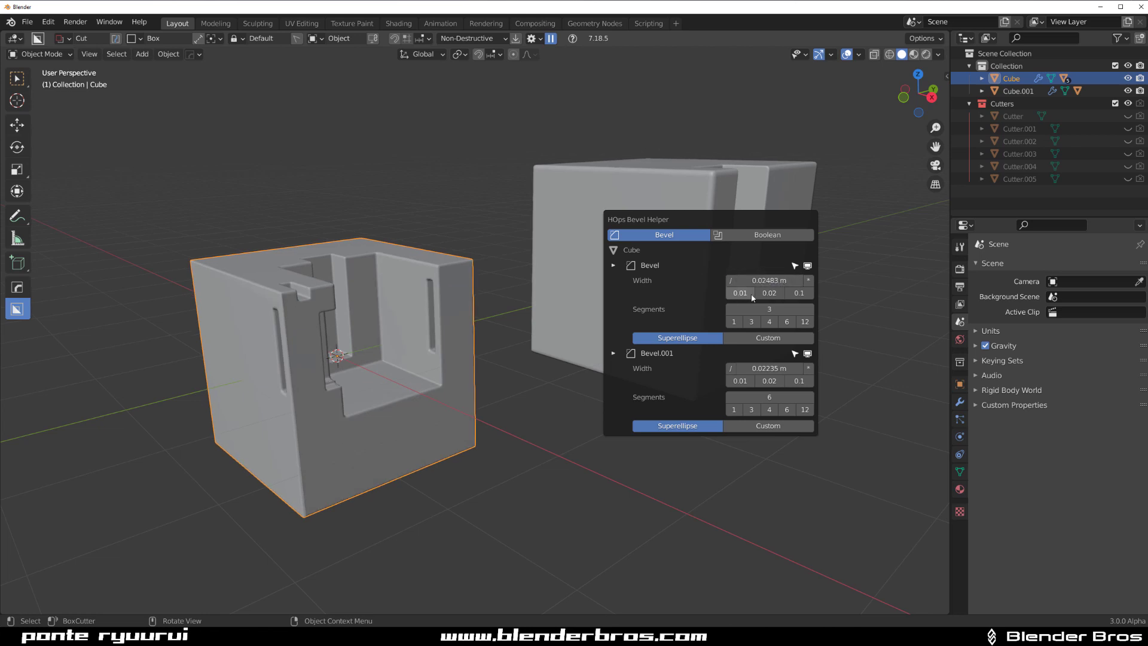
{"action": "left_click", "coordinate": [740, 294]}
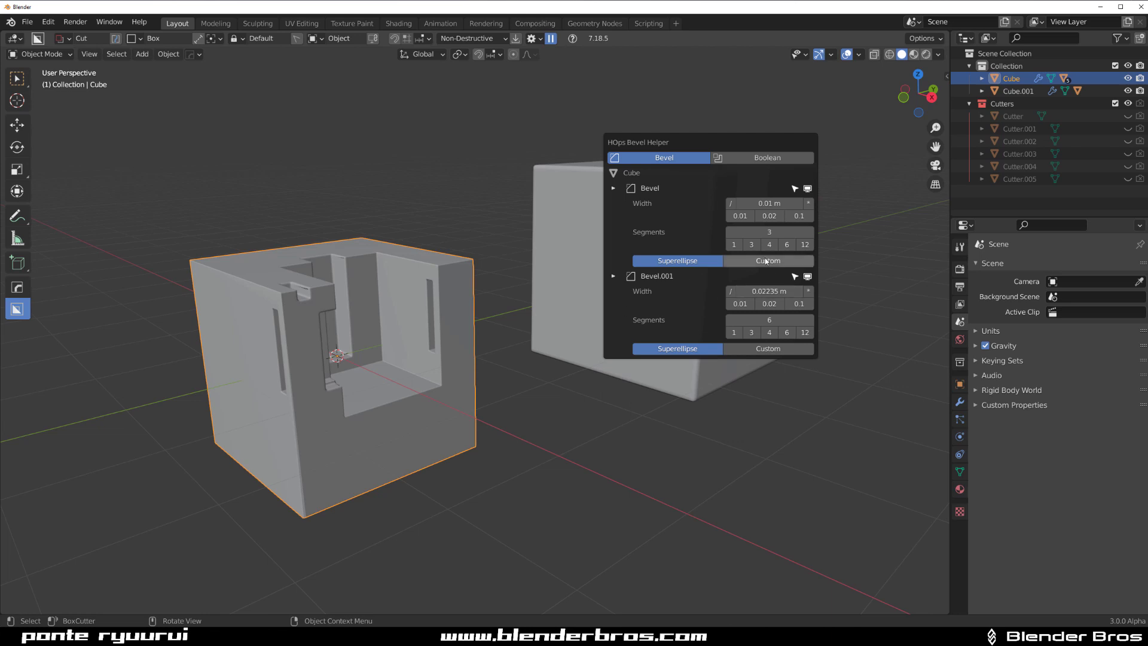
{"action": "left_click", "coordinate": [767, 260]}
{"action": "left_click", "coordinate": [677, 261]}
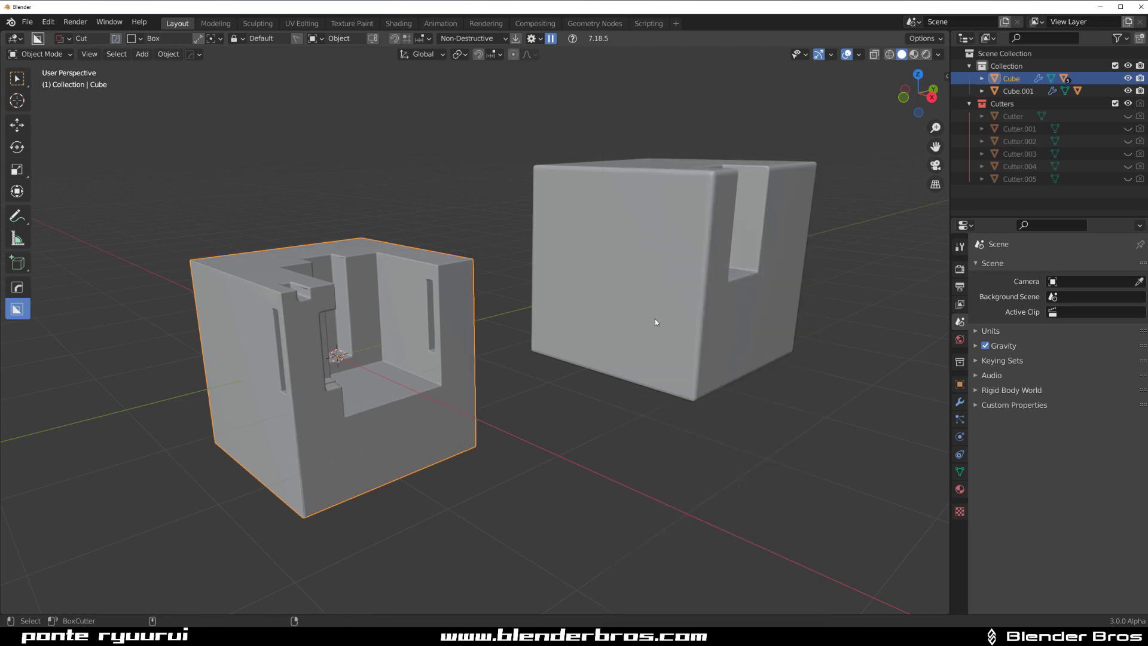
Limit the Bevel Helper to the boolean section and show all of the original cube's cutters.
{"action": "key", "text": "ctrl+shift+b"}
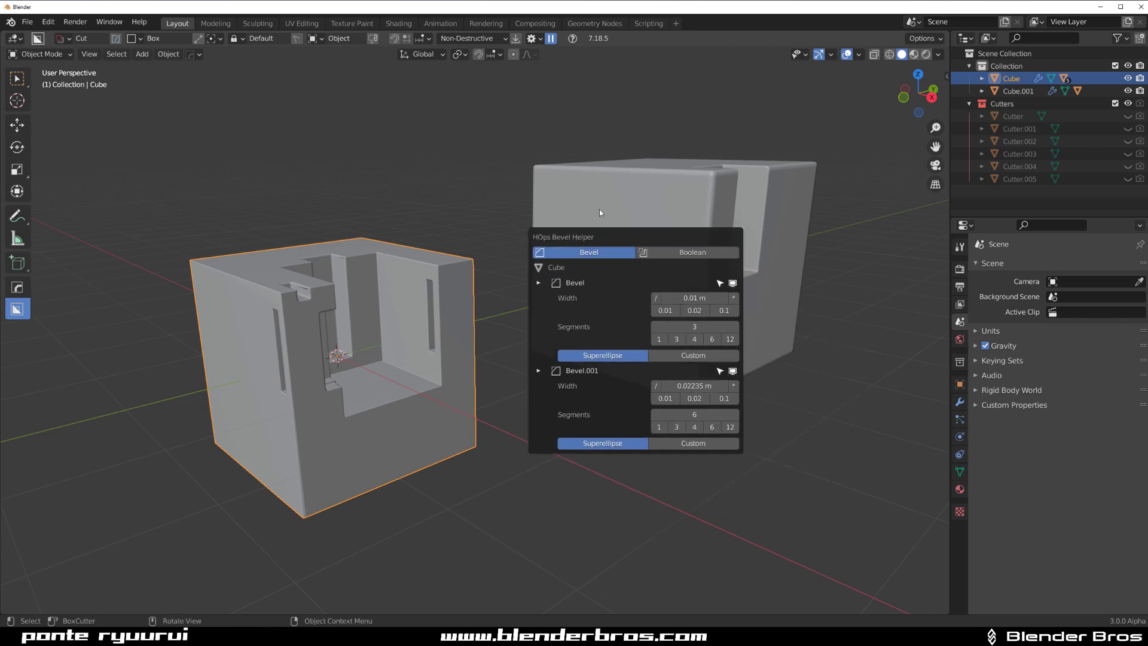
{"action": "left_click", "coordinate": [677, 233]}
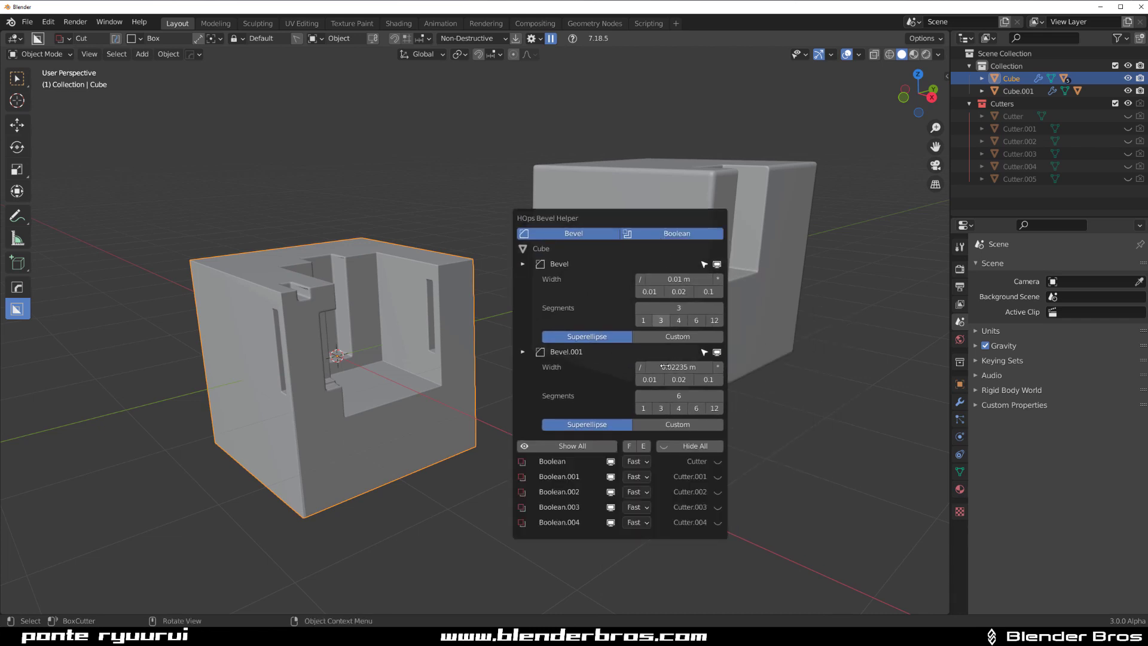
{"action": "left_click", "coordinate": [557, 235]}
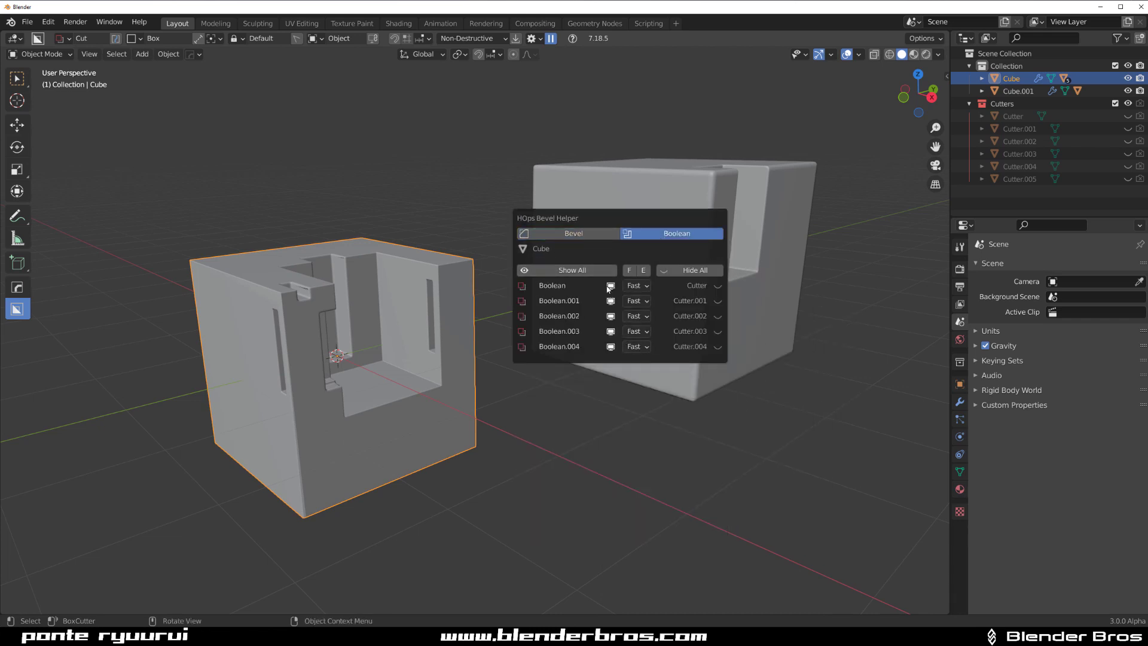
{"action": "left_click", "coordinate": [583, 270]}
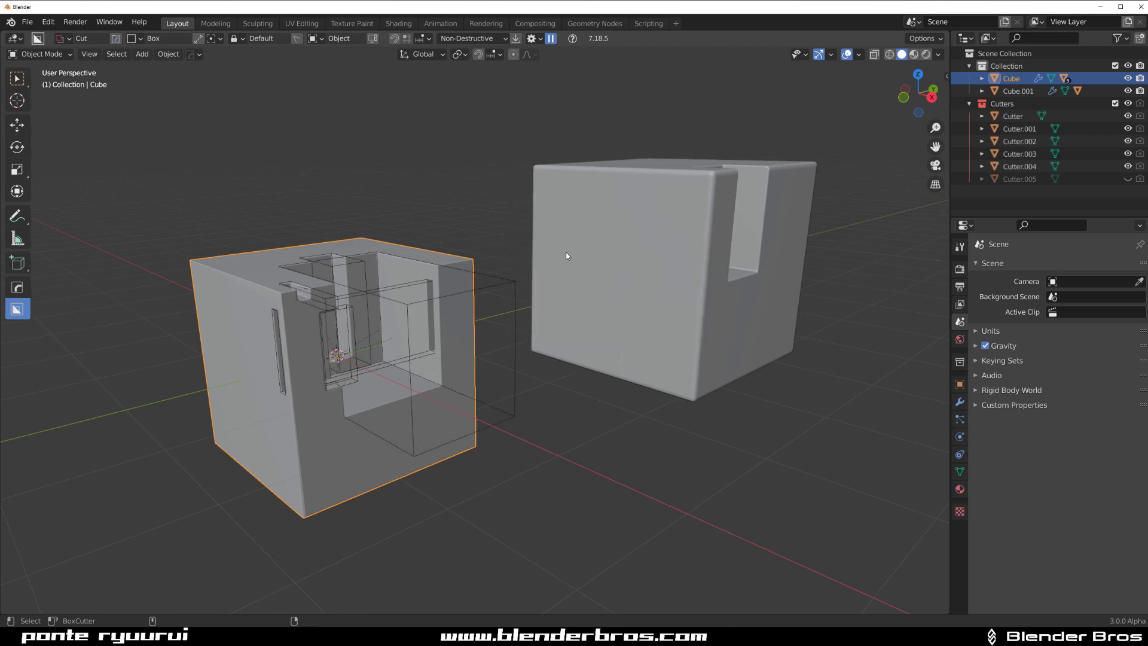
Hide all of the original cube's cutters from the Bevel Helper.
{"action": "key", "text": "ctrl+shift+b"}
{"action": "key", "text": "ctrl+shift+b"}
{"action": "left_click", "coordinate": [722, 276]}
Activate the HardOps tool and reveal Cutter and Cutter.004 through their dots on the cube.
{"action": "middle_click_drag", "start_coordinate": [442, 279], "coordinate": [475, 252]}
{"action": "key", "text": "alt+w"}
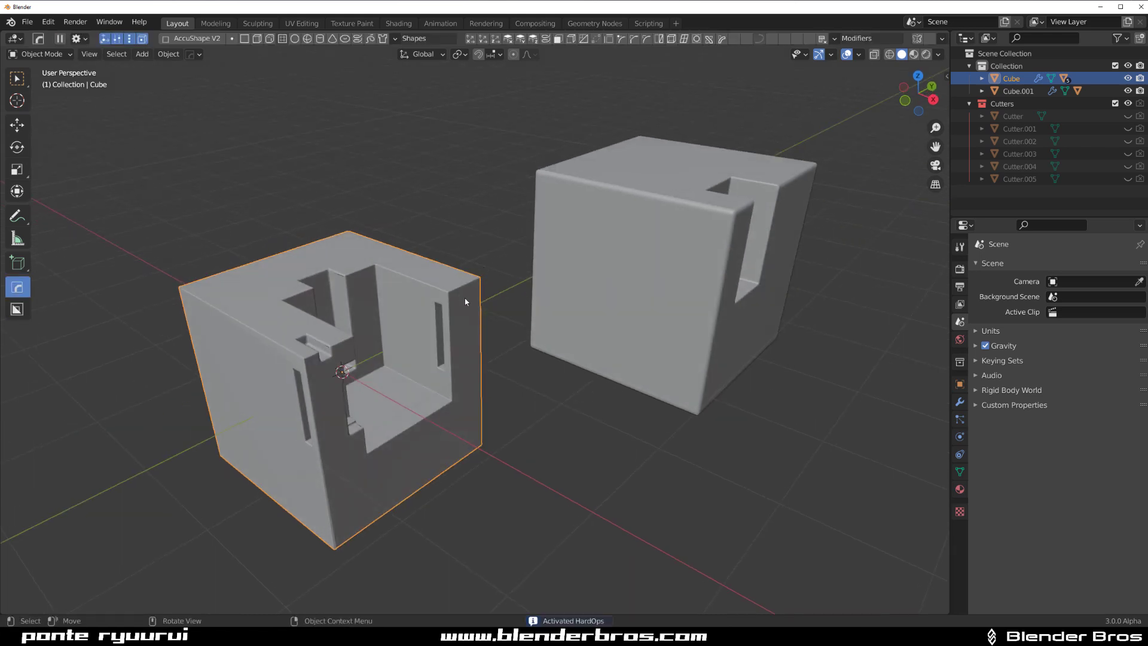
{"action": "key", "text": "ctrl"}
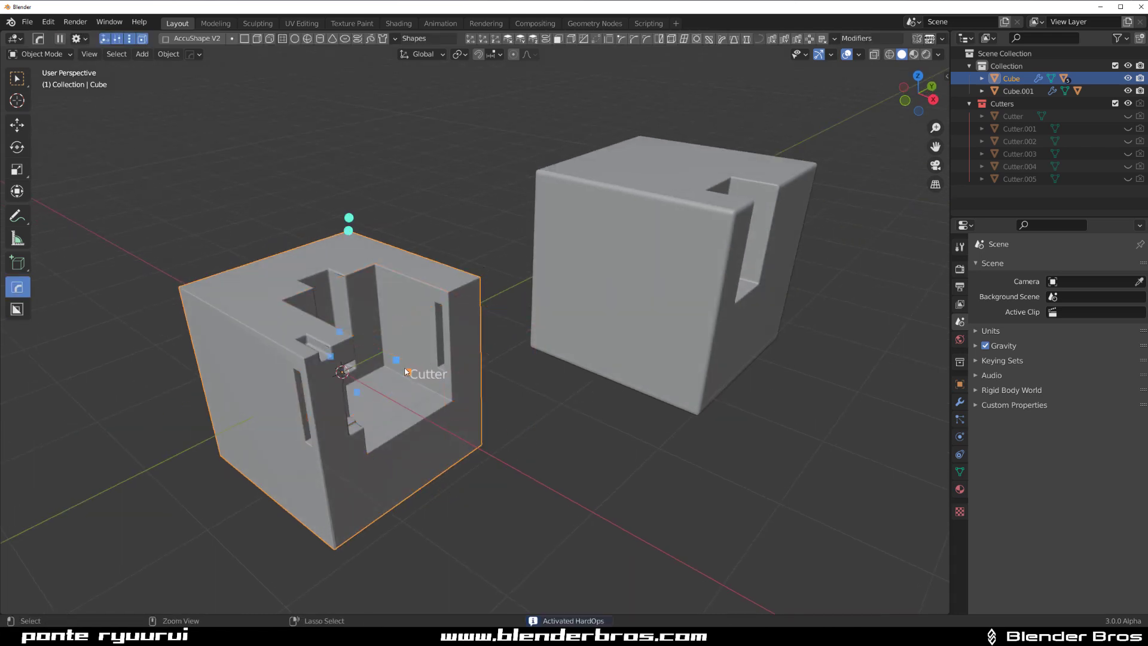
{"action": "left_click", "coordinate": [407, 372]}
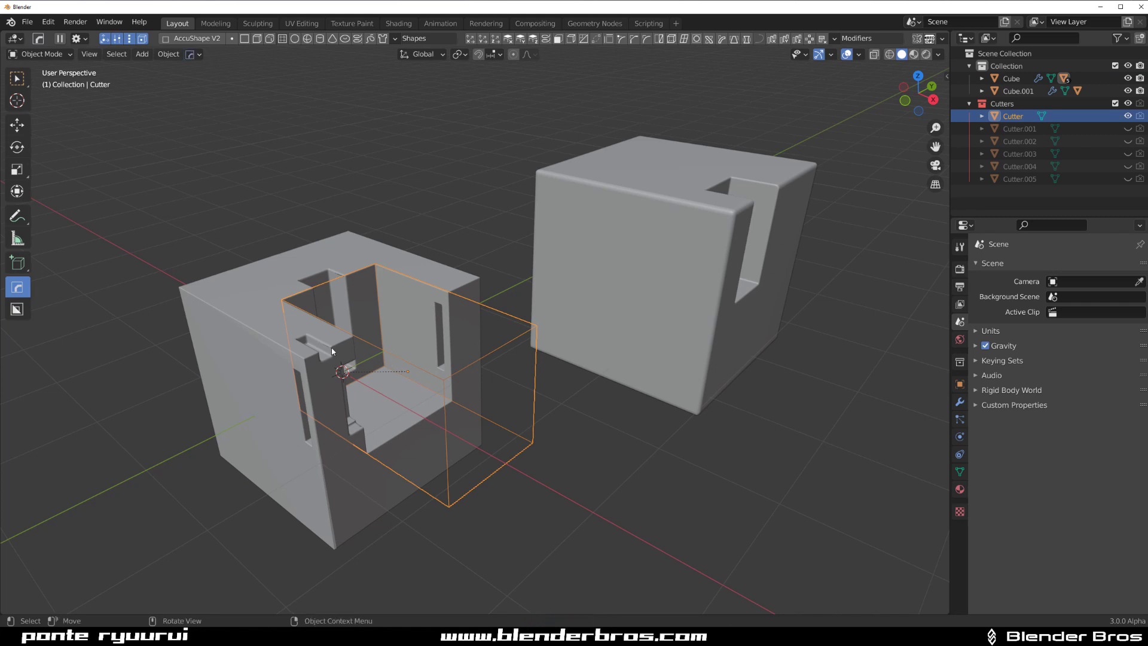
{"action": "scroll", "coordinate": [383, 359], "scroll_direction": "down", "scroll_amount": 2, "text": "ctrl"}
{"action": "left_click", "coordinate": [347, 336]}
{"action": "scroll", "coordinate": [425, 300], "scroll_direction": "down", "scroll_amount": 1}
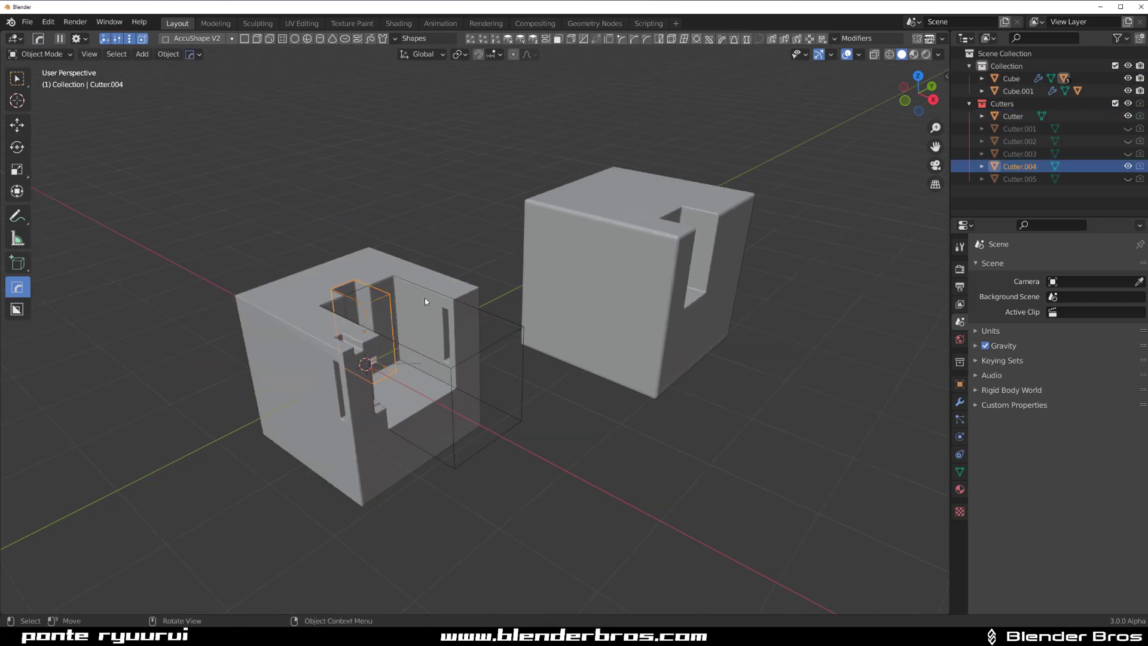
Select the original cube and show all of its cutters from the Bevel Helper.
{"action": "middle_click_drag", "start_coordinate": [425, 300], "coordinate": [504, 370]}
{"action": "scroll", "coordinate": [413, 293], "scroll_direction": "up", "scroll_amount": 3}
{"action": "scroll", "coordinate": [563, 394], "scroll_direction": "down", "scroll_amount": 2}
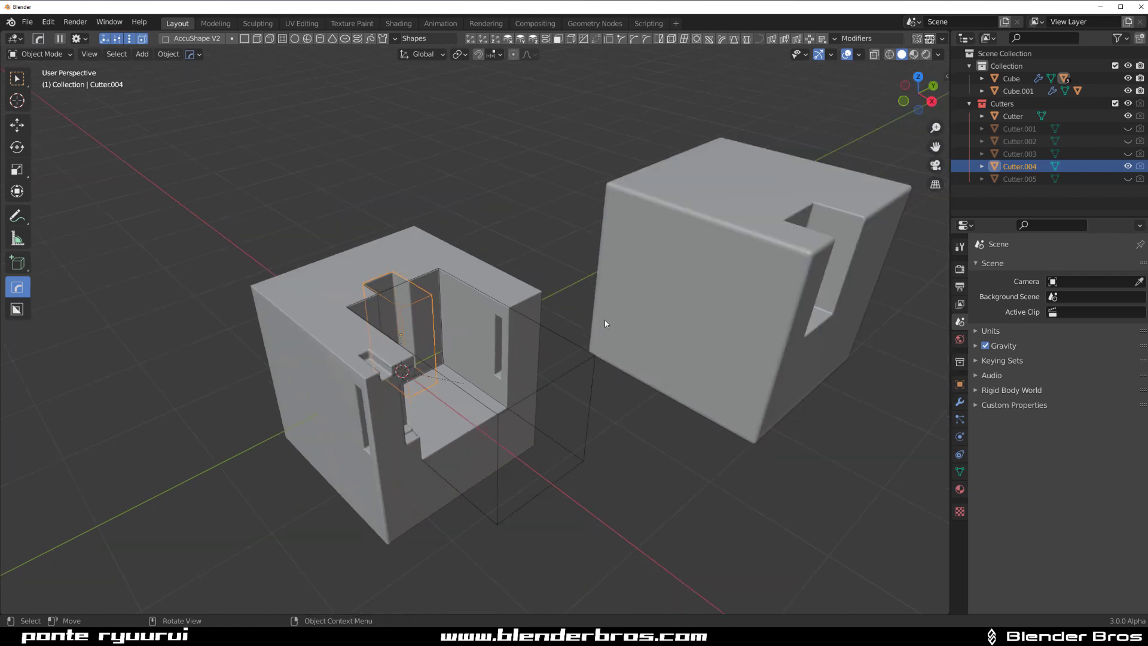
{"action": "left_click", "coordinate": [498, 292]}
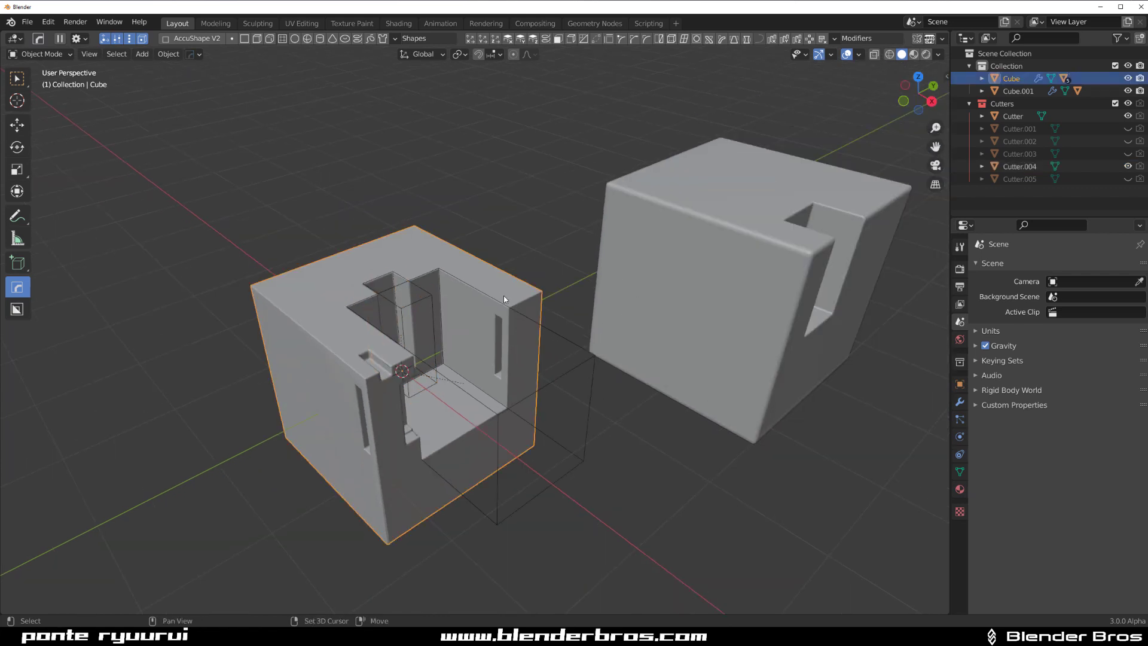
{"action": "key", "text": "ctrl+shift+b"}
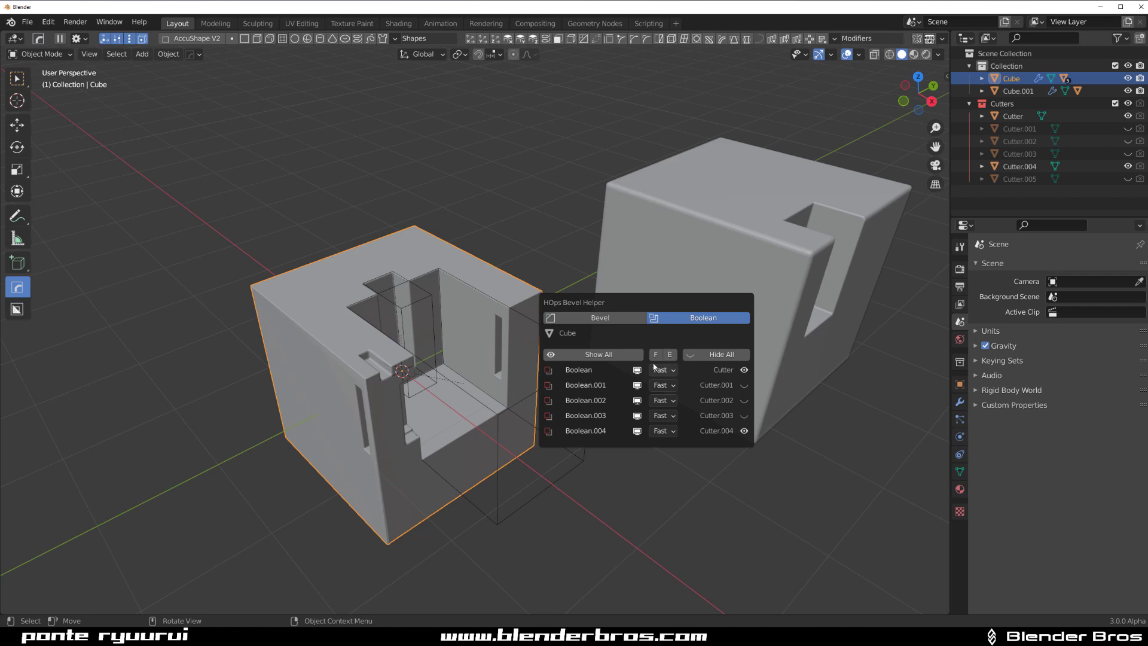
{"action": "left_click", "coordinate": [601, 354]}
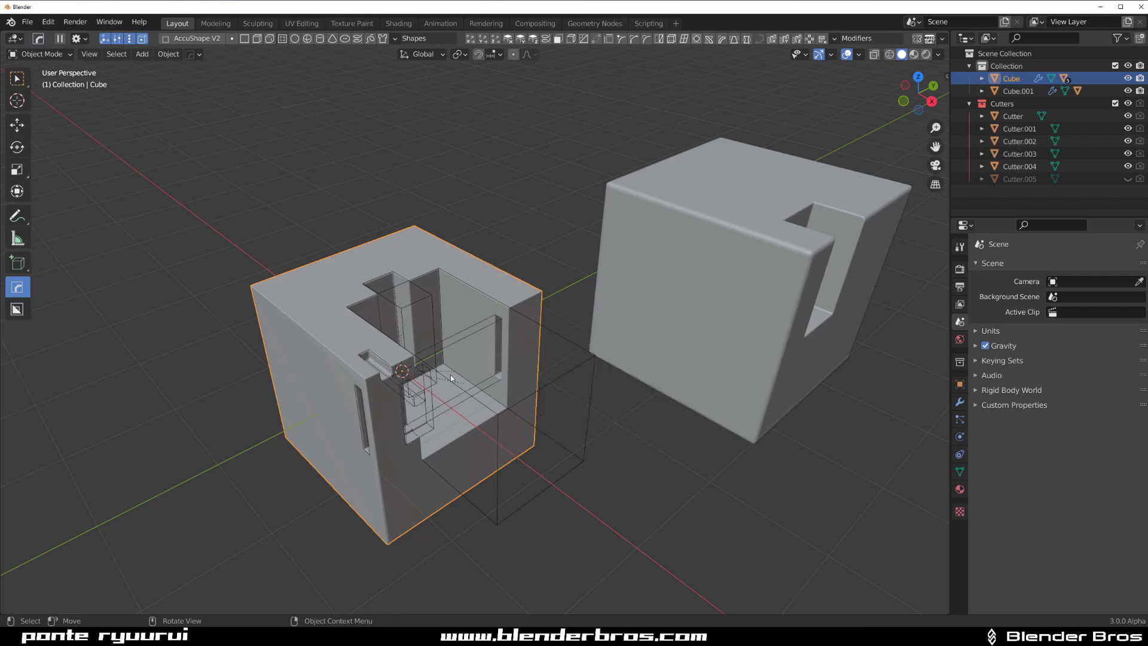
Set all of the original cube's boolean solvers to Exact from the Bevel Helper, trying Fast in between.
{"action": "scroll", "coordinate": [471, 332], "scroll_direction": "up", "scroll_amount": 1}
{"action": "middle_click_drag", "start_coordinate": [471, 333], "coordinate": [402, 317], "text": "shift"}
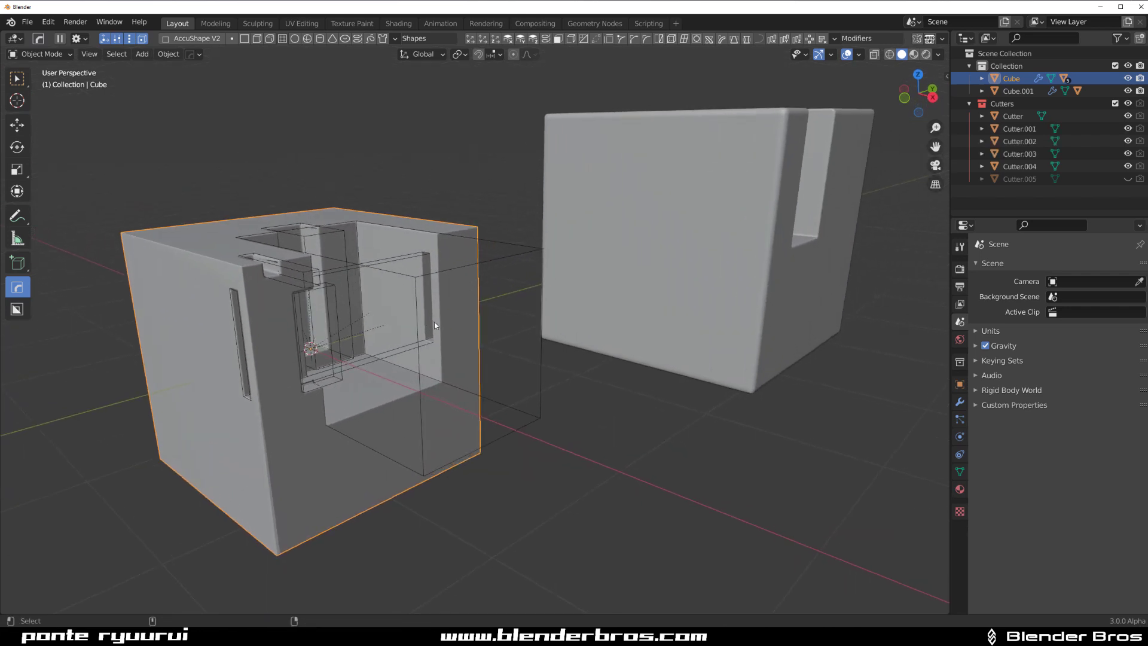
{"action": "key", "text": "ctrl+shift+b"}
{"action": "left_click_drag", "start_coordinate": [490, 336], "coordinate": [545, 237]}
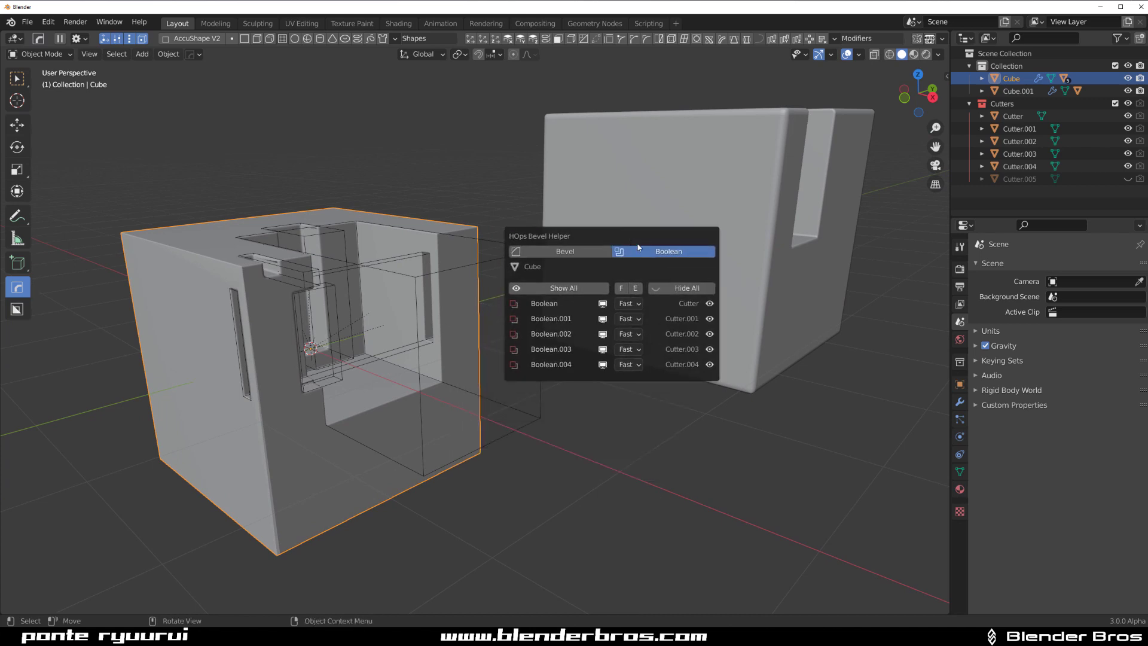
{"action": "left_click", "coordinate": [635, 290]}
{"action": "left_click", "coordinate": [622, 290]}
{"action": "left_click", "coordinate": [635, 290]}
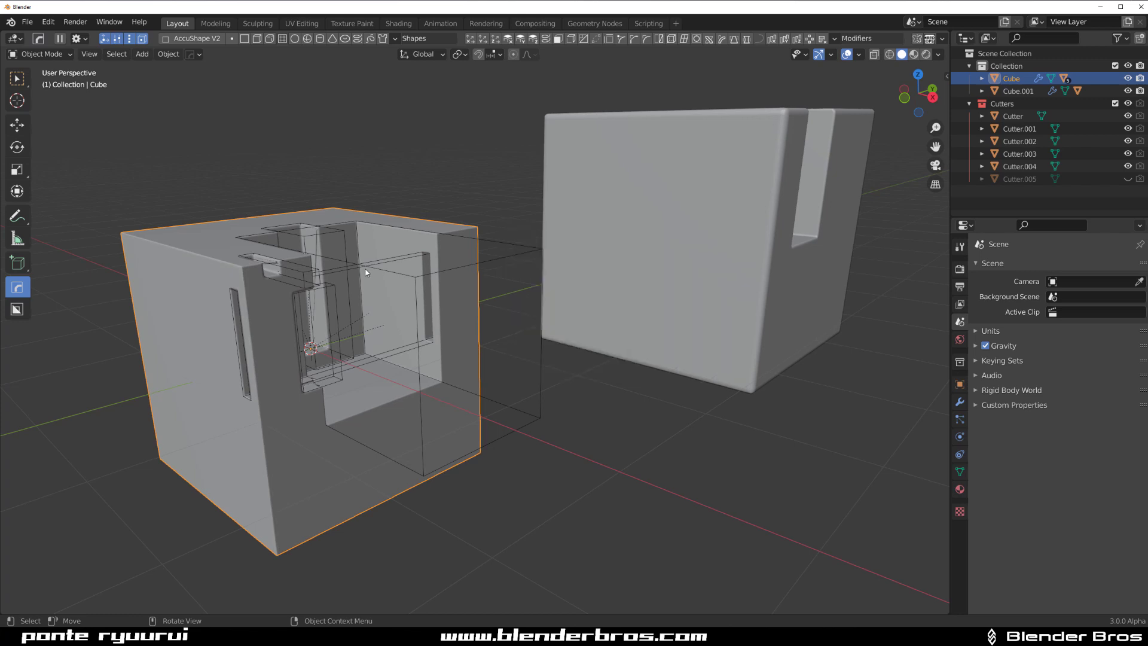
Switch all of the original cube's booleans to Fast and back to Exact, and include the bevel section in the Bevel Helper.
{"action": "middle_click_drag", "start_coordinate": [387, 259], "coordinate": [426, 259]}
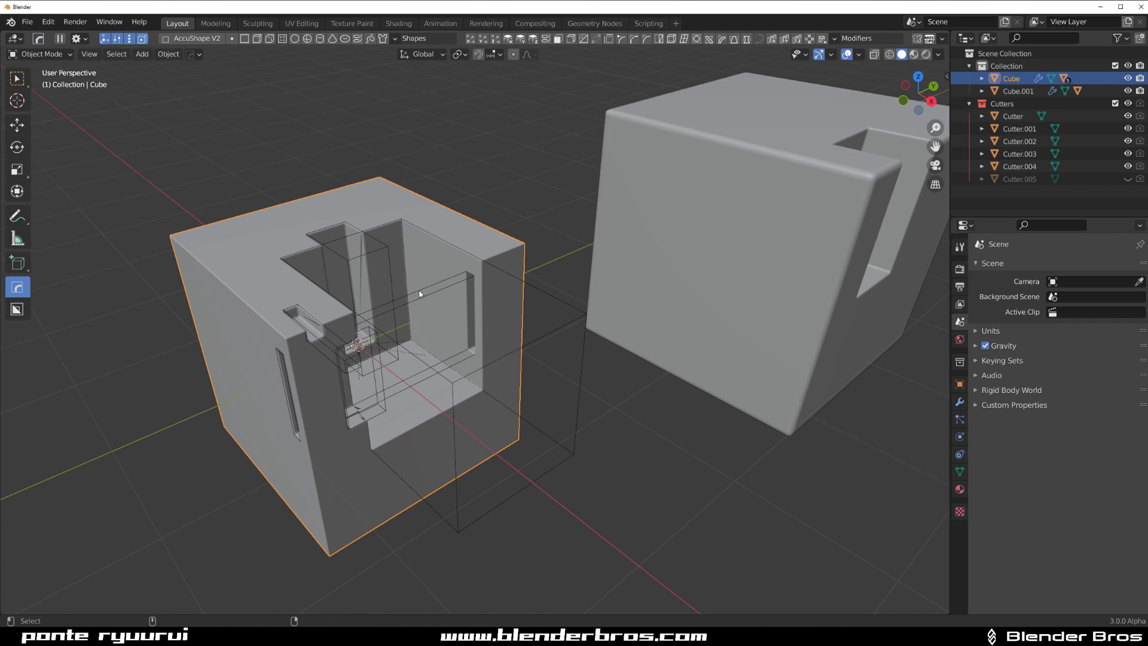
{"action": "key", "text": "ctrl+shift+b"}
{"action": "key", "text": "ctrl+shift+b"}
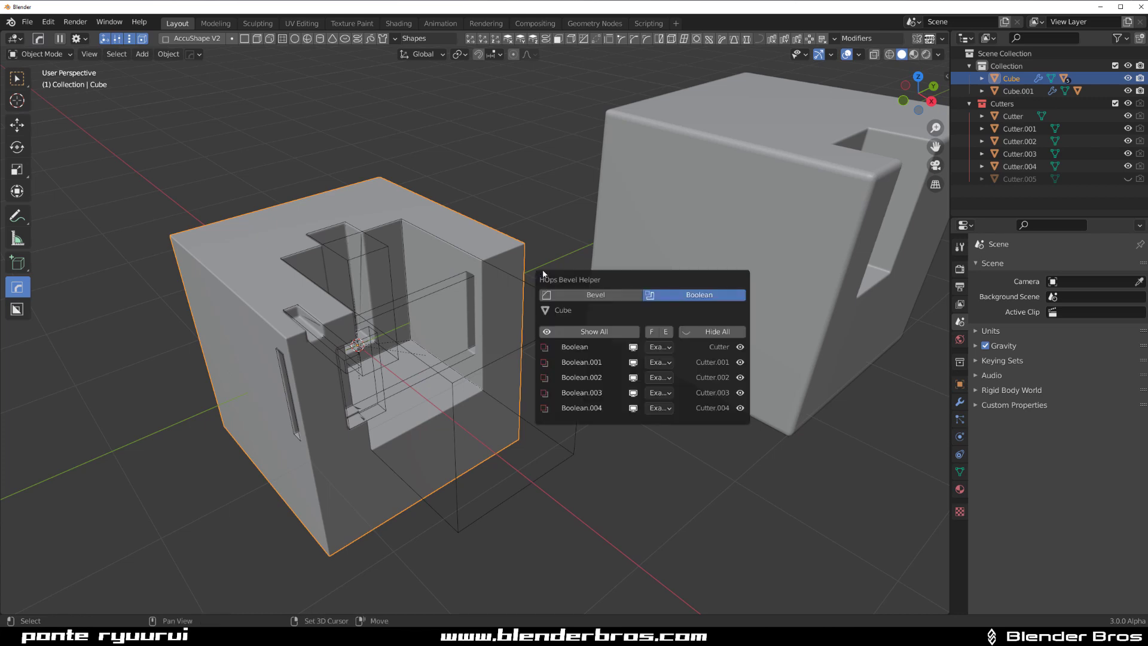
{"action": "left_click_drag", "start_coordinate": [600, 274], "coordinate": [559, 171]}
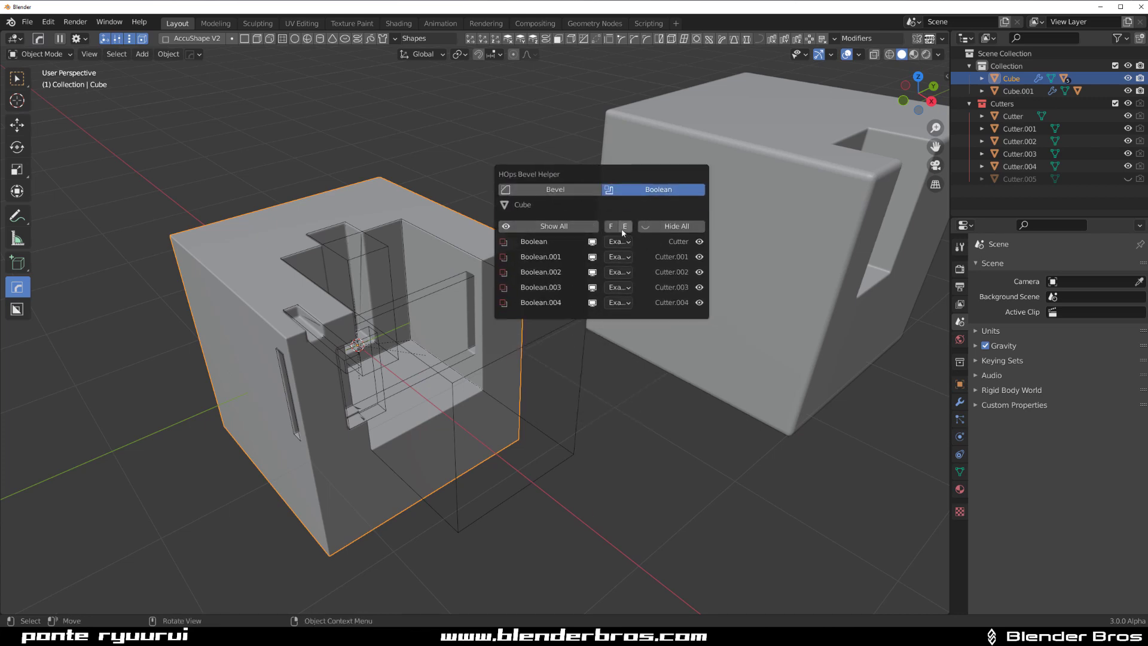
{"action": "left_click", "coordinate": [610, 227]}
{"action": "left_click", "coordinate": [624, 228]}
{"action": "left_click", "coordinate": [555, 188]}
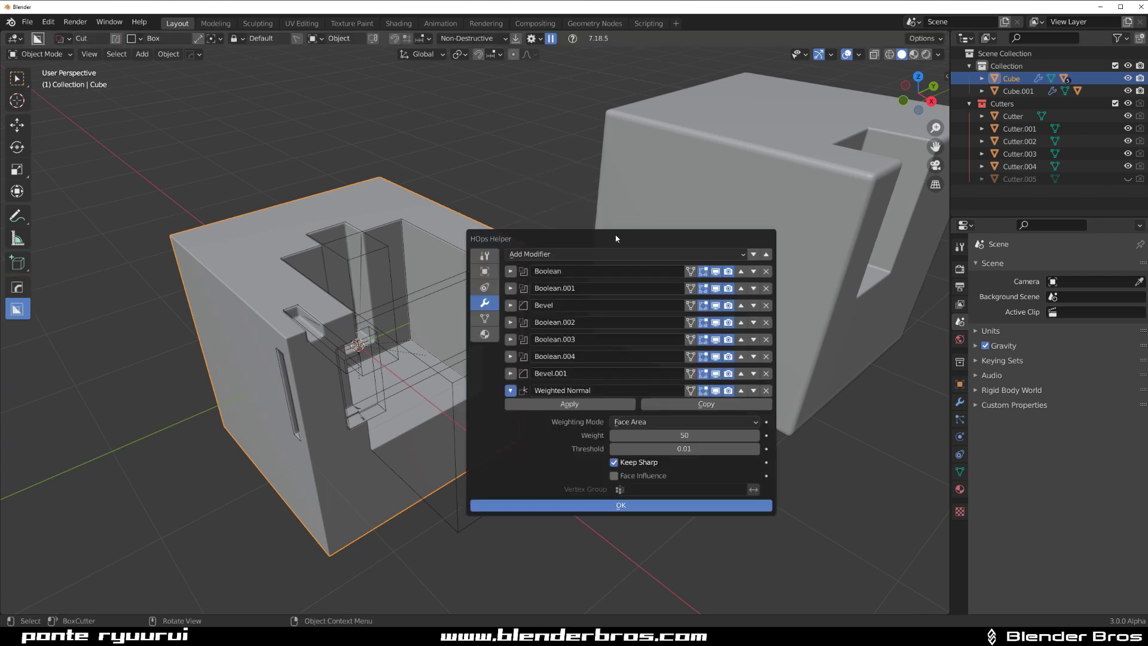
Examine the original cube's modifier stack in the HOps Helper and its bevel and boolean settings in the Bevel Helper.
{"action": "left_click_drag", "start_coordinate": [615, 238], "coordinate": [652, 175]}
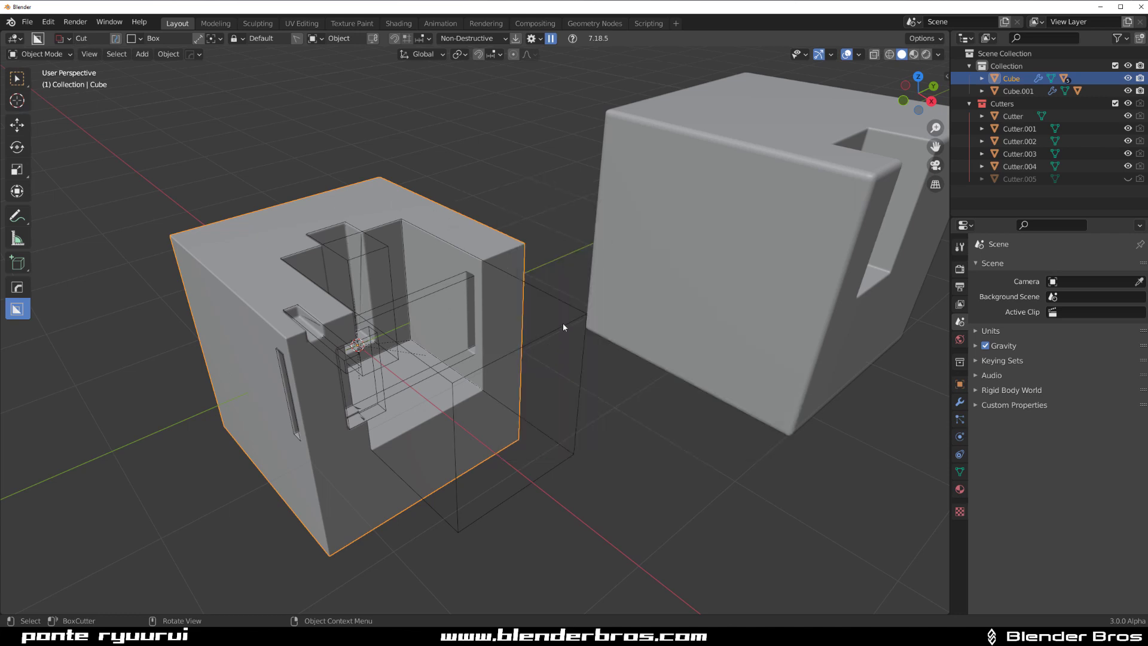
{"action": "key", "text": "ctrl+shift+b"}
{"action": "left_click_drag", "start_coordinate": [646, 306], "coordinate": [705, 164]}
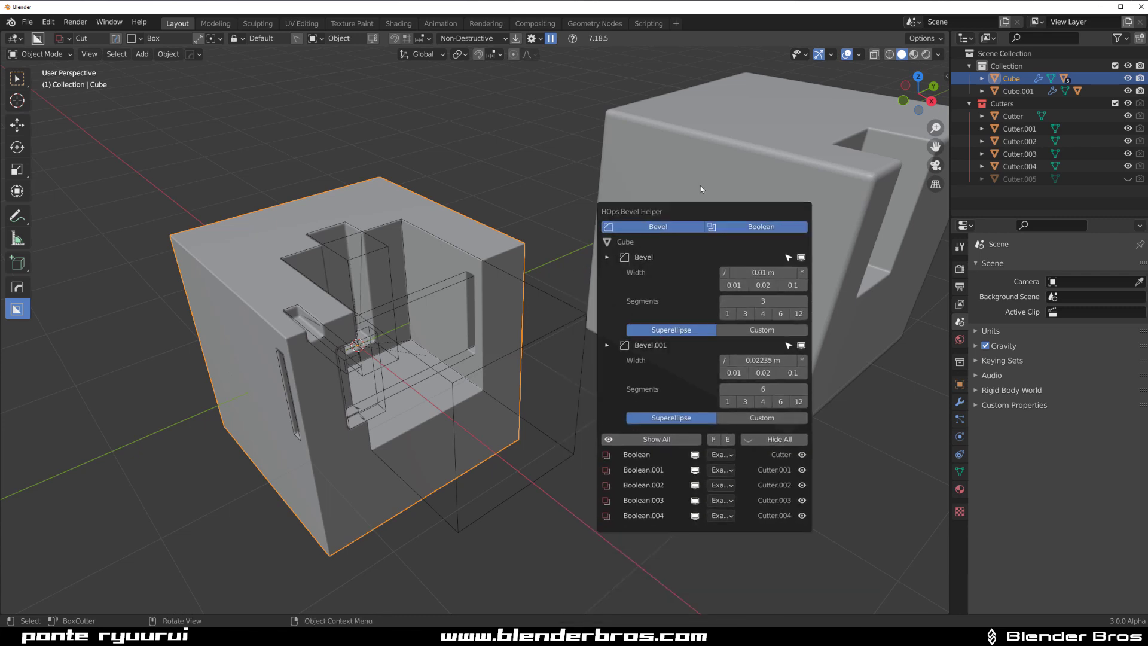
{"action": "key", "text": "ctrl+shift+b"}
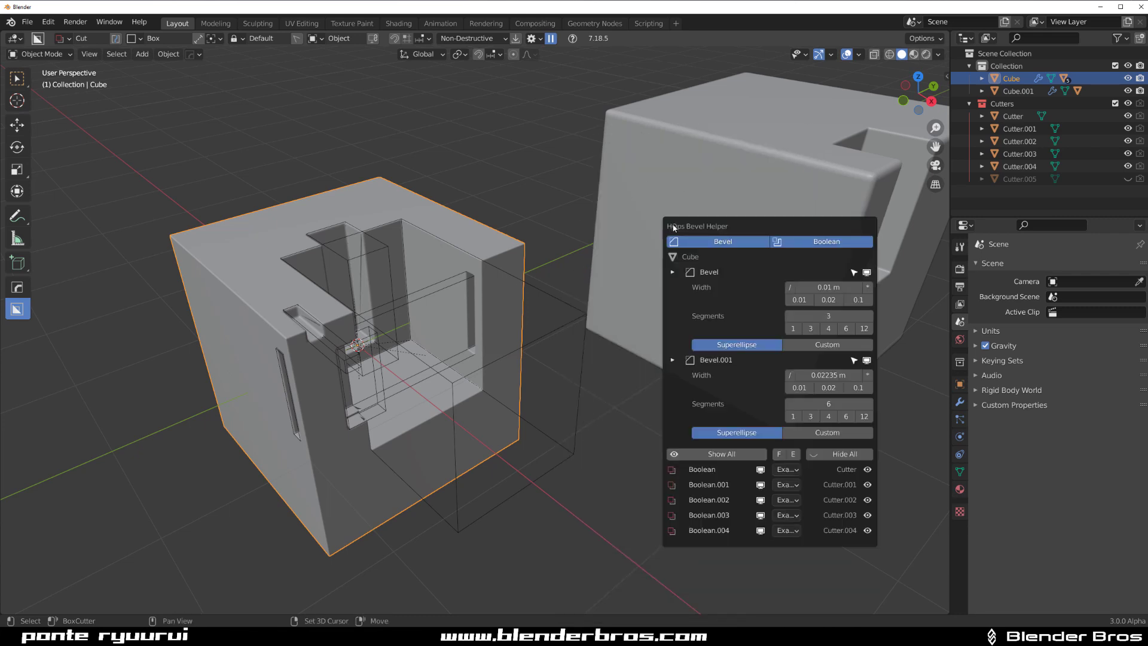